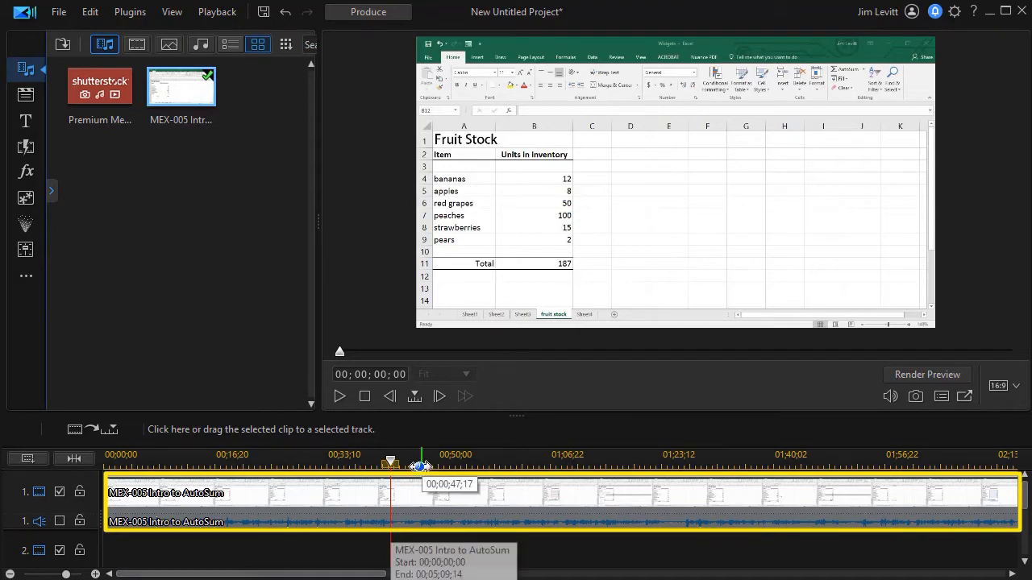
# Add Shape 005, the right-pointing arrow from the Shape overlay category, to video track 2 at about 01:14 on the timeline.
pyautogui.click(396, 464)
pyautogui.moveTo(396, 465); pyautogui.dragTo(617, 487)
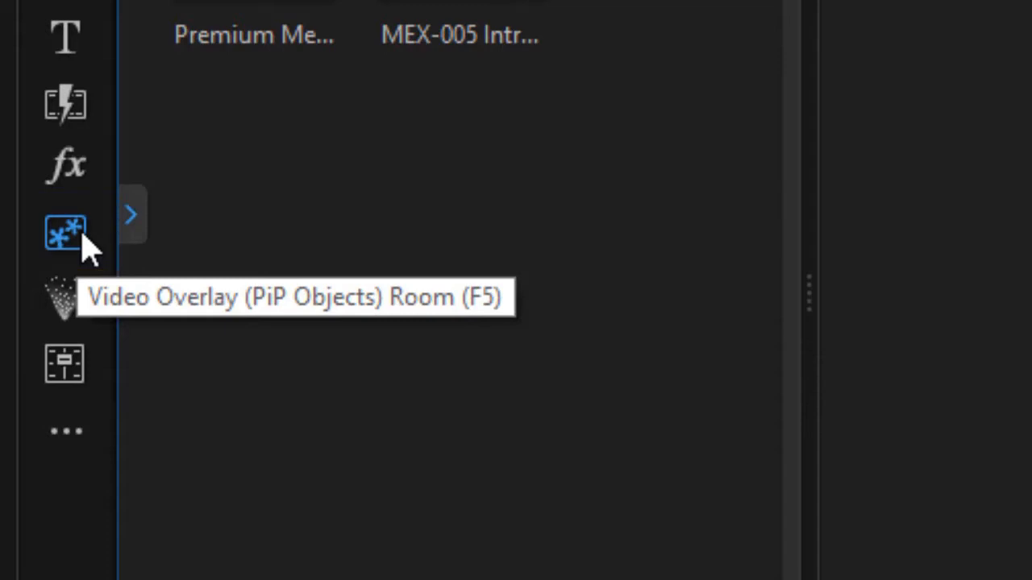
pyautogui.click(79, 239)
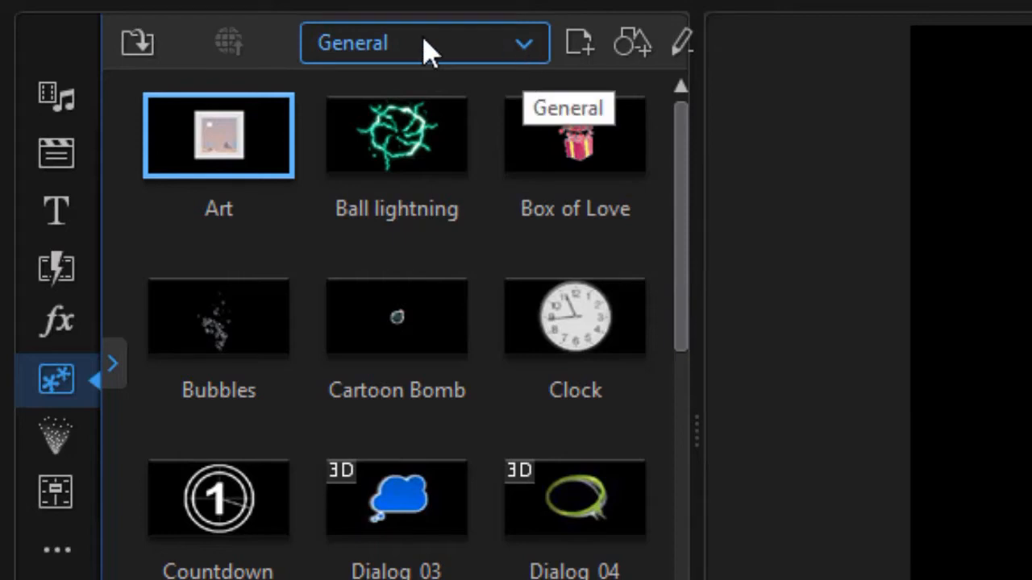
pyautogui.click(532, 51)
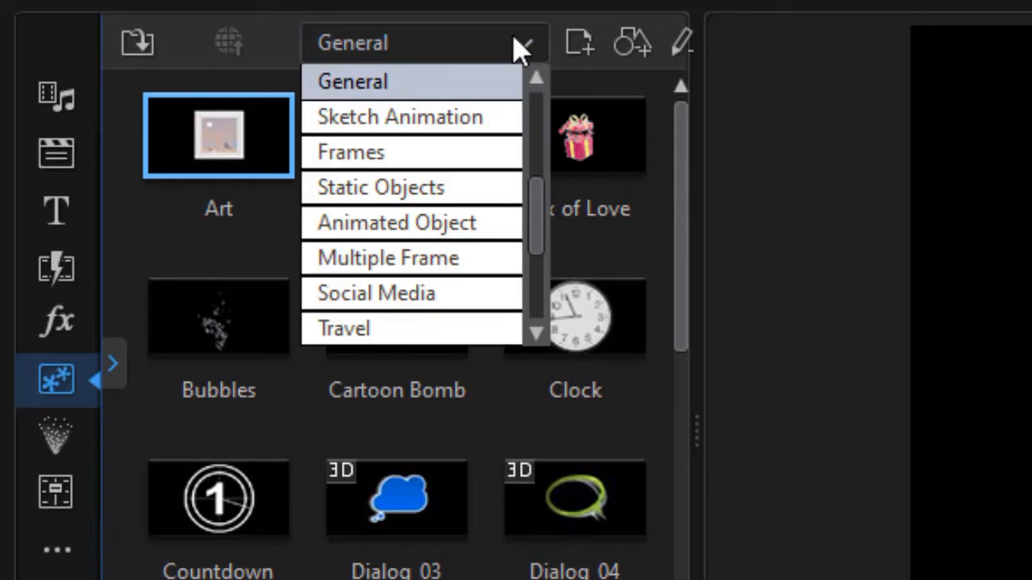
pyautogui.moveTo(534, 225); pyautogui.dragTo(545, 202)
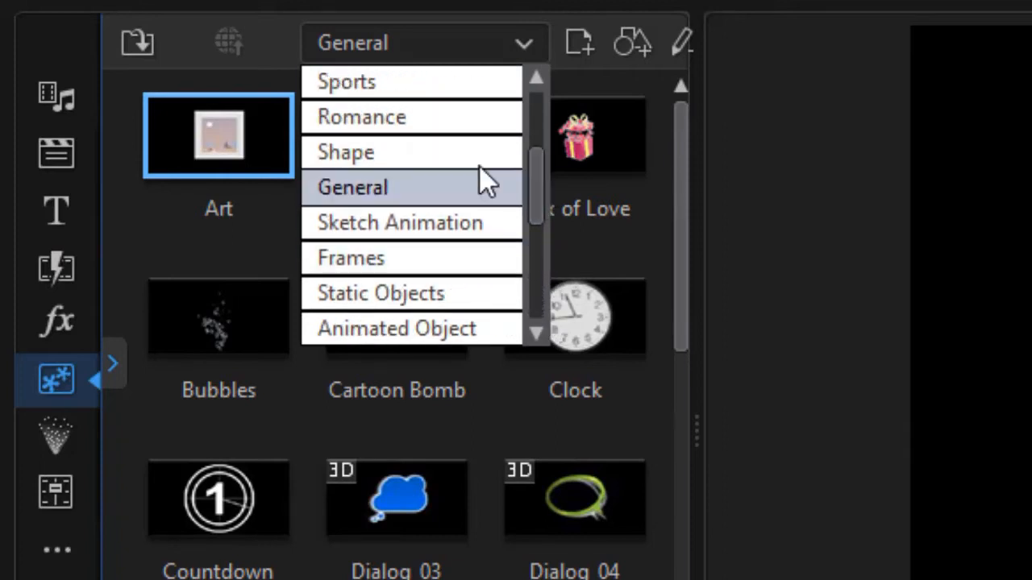
pyautogui.click(449, 158)
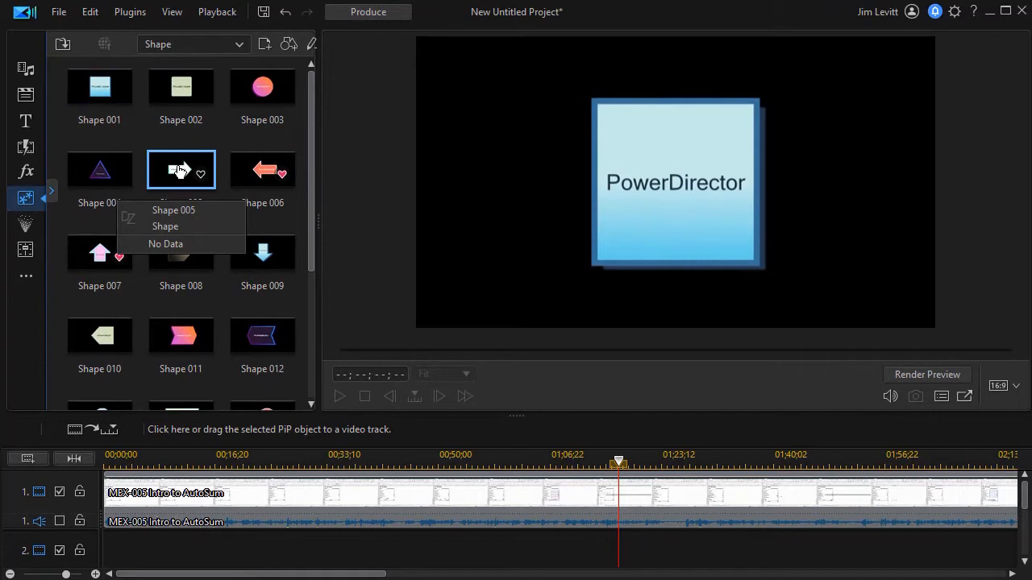
pyautogui.moveTo(179, 174); pyautogui.dragTo(606, 532)
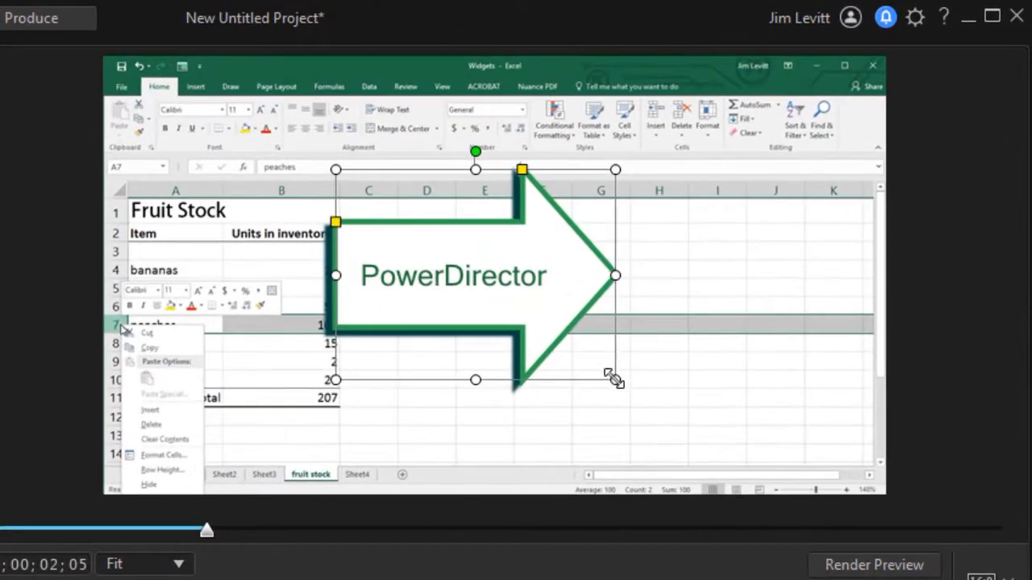
# Enlarge the arrow in the preview, lengthen its head and make its shaft slightly narrower.
pyautogui.moveTo(613, 377); pyautogui.dragTo(675, 410)
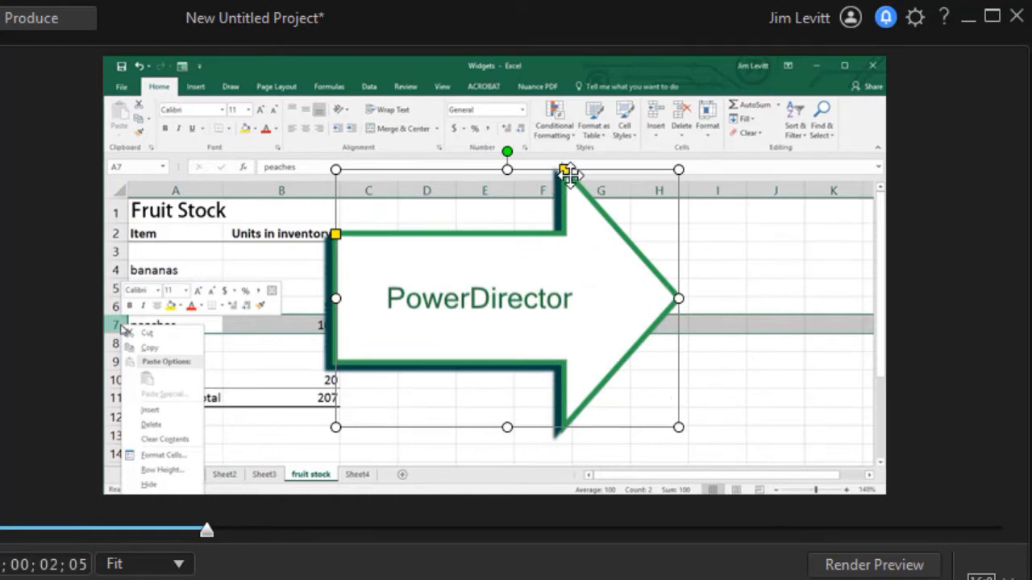
pyautogui.moveTo(565, 170); pyautogui.dragTo(530, 171)
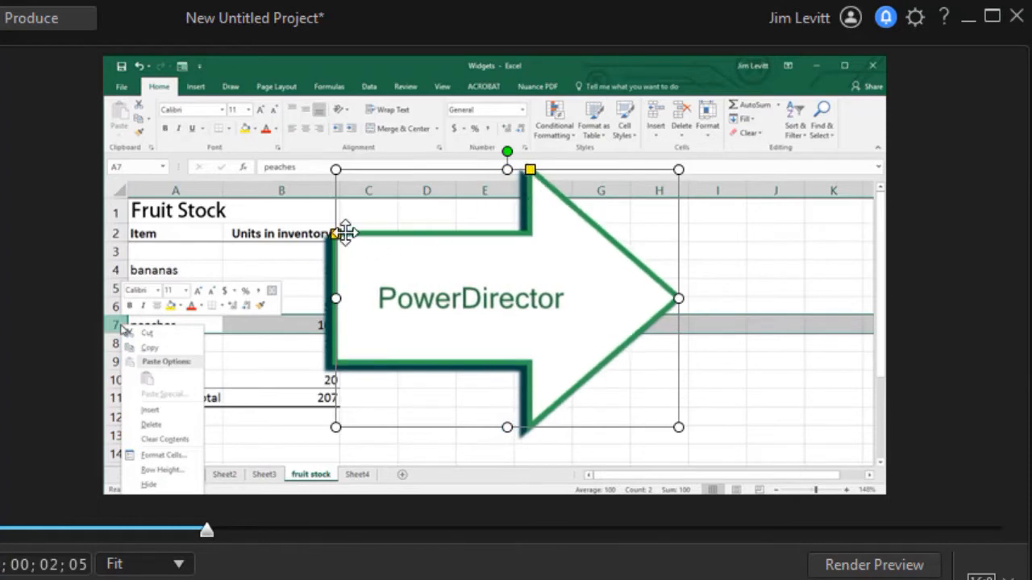
pyautogui.moveTo(338, 239)
pyautogui.mouseDown()
pyautogui.moveTo(340, 274)
pyautogui.moveTo(342, 252)
pyautogui.mouseUp()
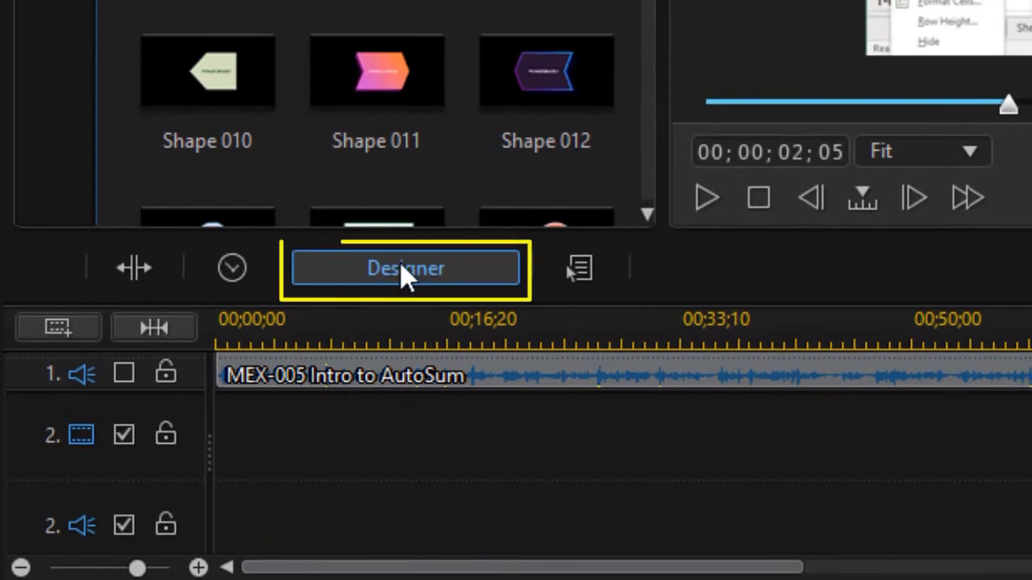
# Open the arrow in the Shape Designer and set its uniform fill color to gray (808080).
pyautogui.click(404, 262)
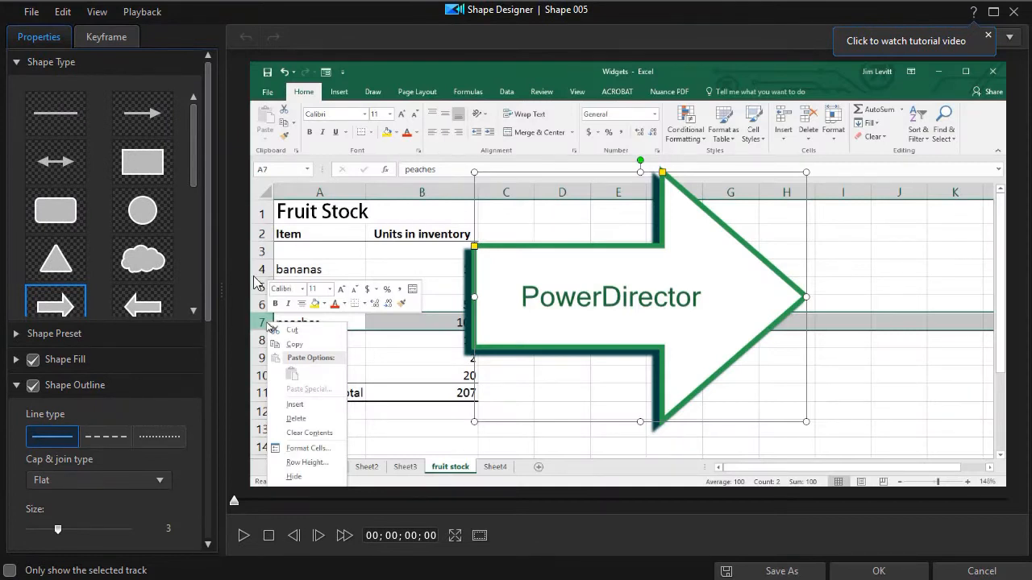
pyautogui.moveTo(208, 211); pyautogui.dragTo(201, 264)
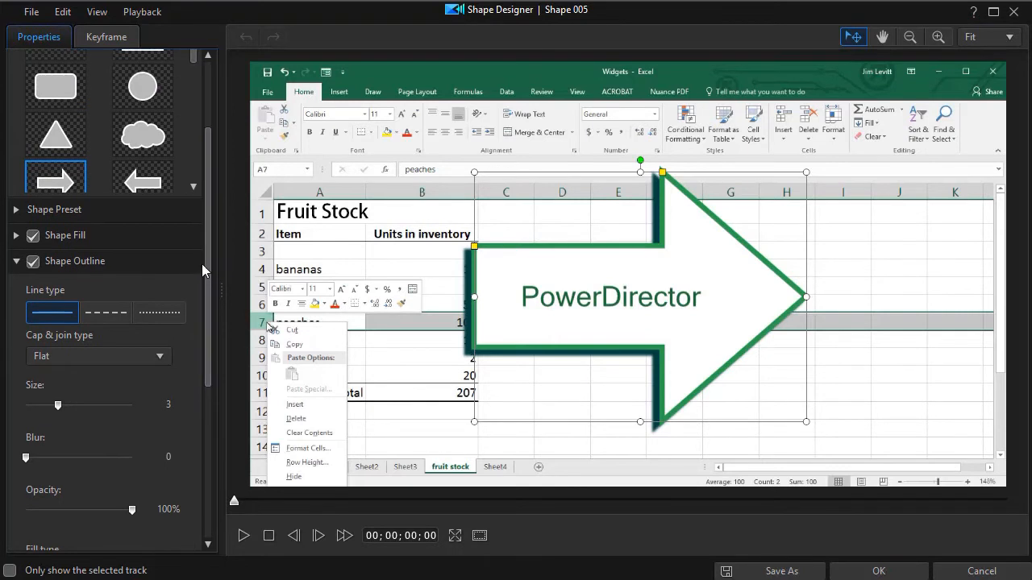
pyautogui.click(17, 237)
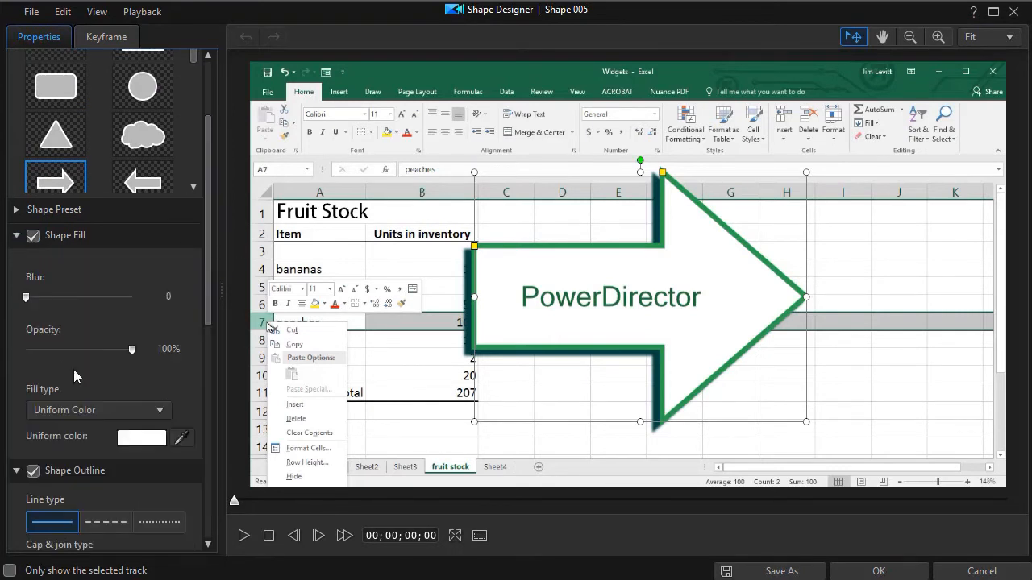
pyautogui.click(138, 443)
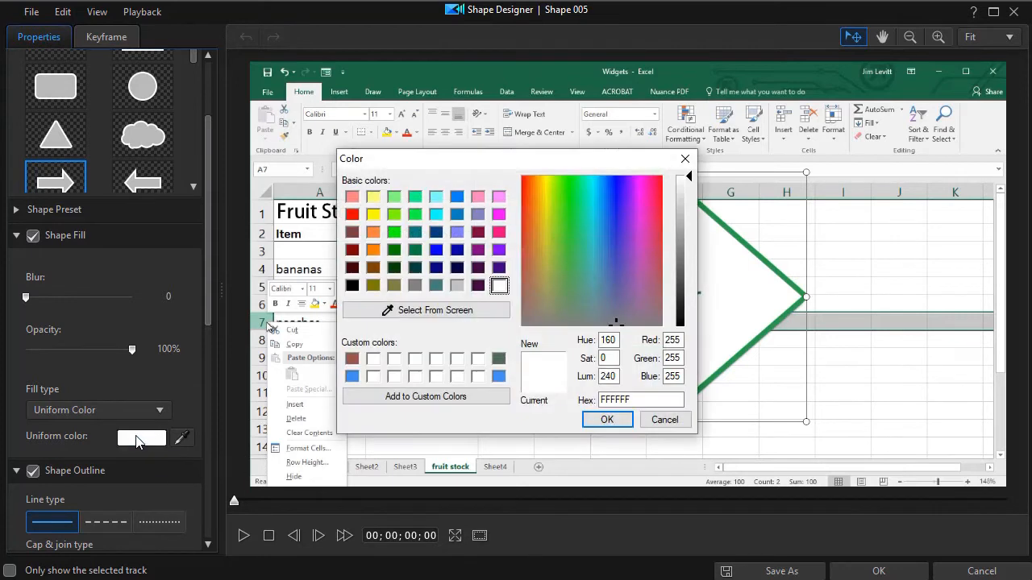
pyautogui.click(414, 285)
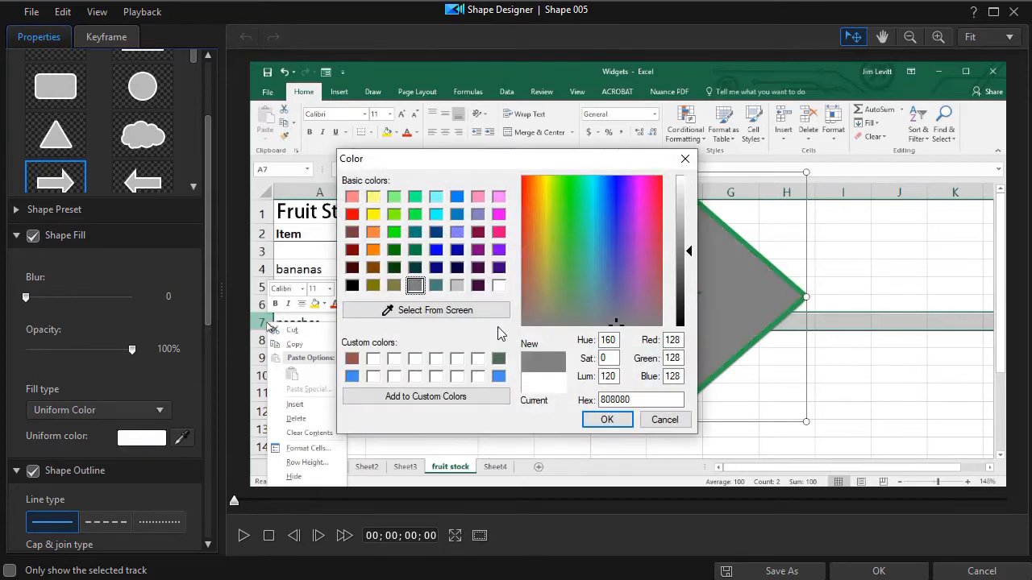
pyautogui.click(622, 420)
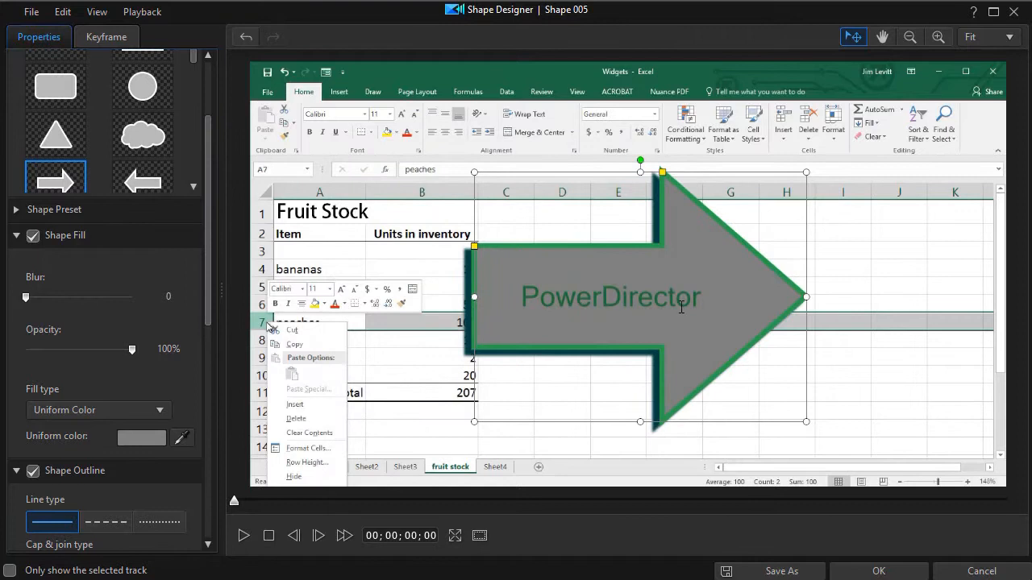
# Set the color of the arrow's title text to yellow (FFFF00).
pyautogui.moveTo(208, 202); pyautogui.dragTo(182, 408)
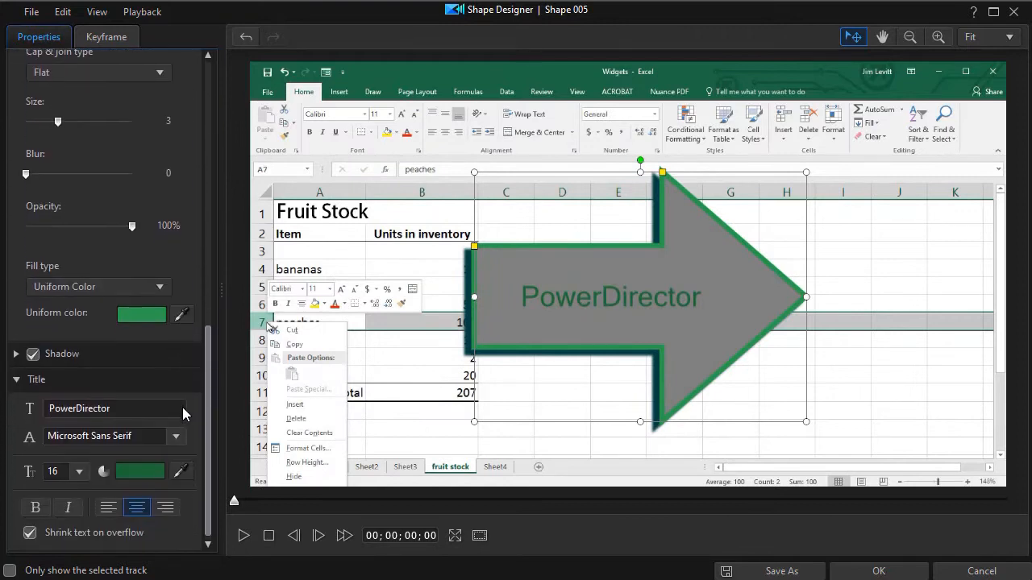
pyautogui.click(145, 469)
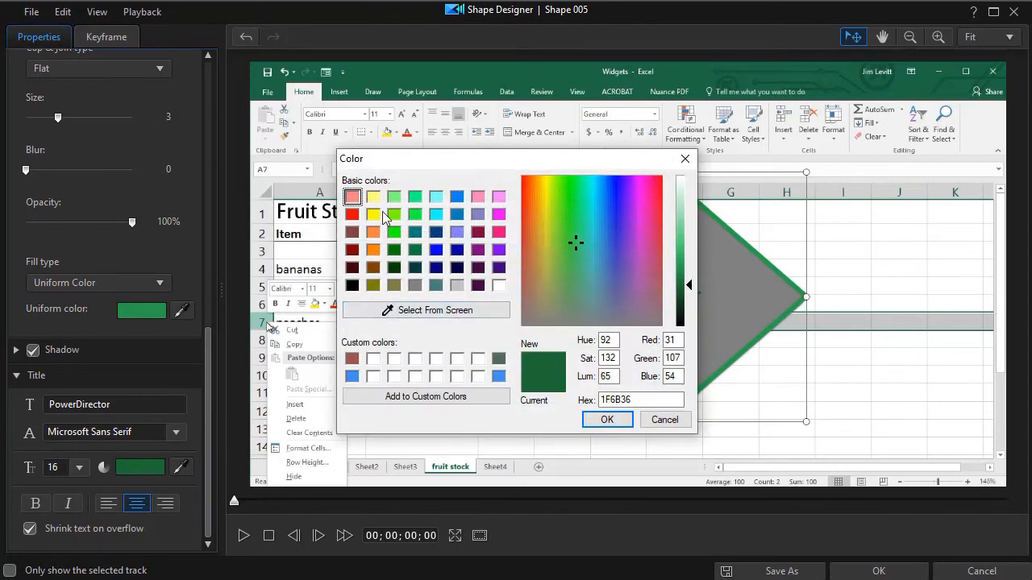
pyautogui.click(373, 213)
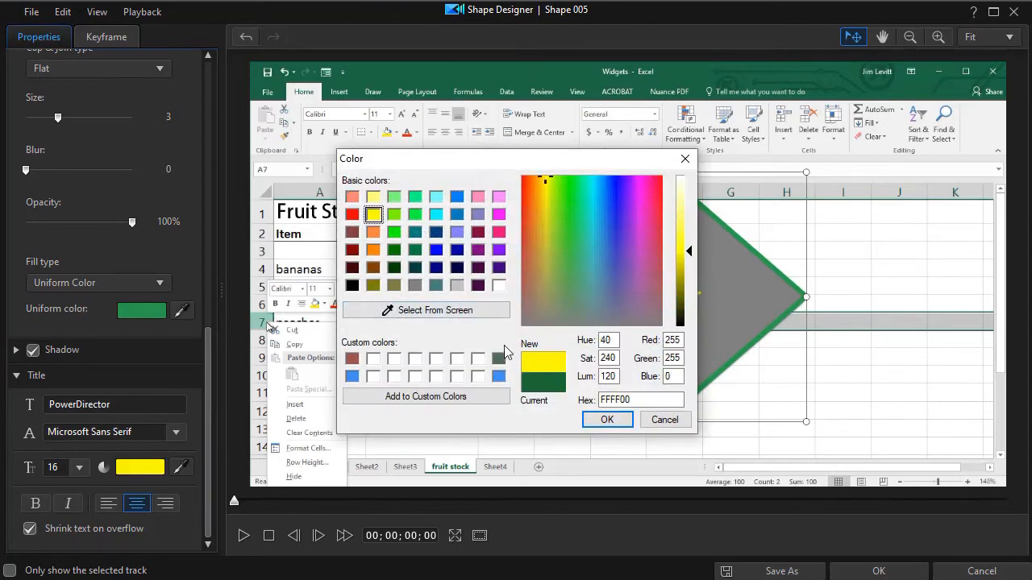
pyautogui.click(617, 420)
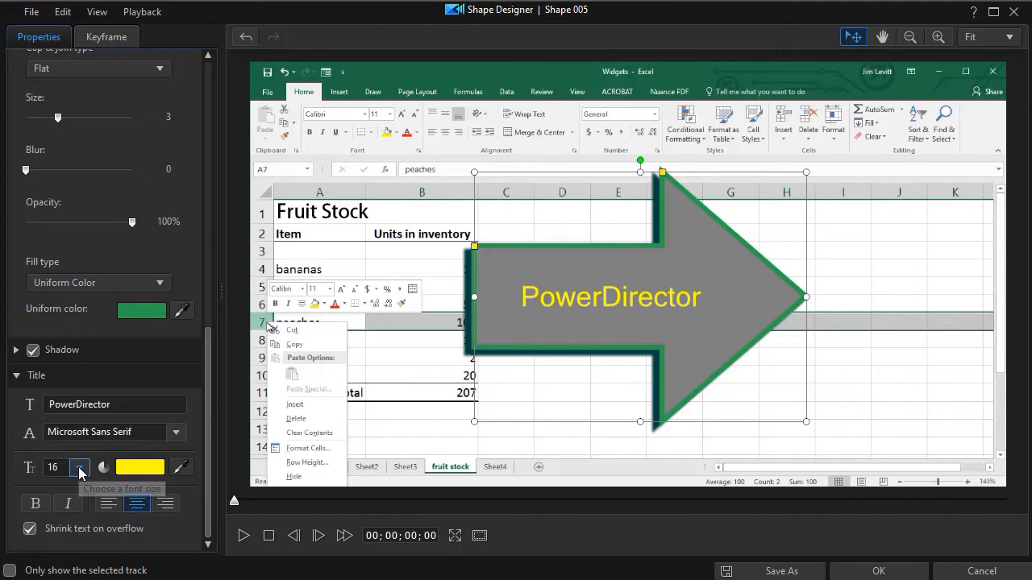
# Change the shape outline's fill type to 2 Color Gradient with cyan (00FFFF) as the end color.
pyautogui.moveTo(207, 337); pyautogui.dragTo(228, 35)
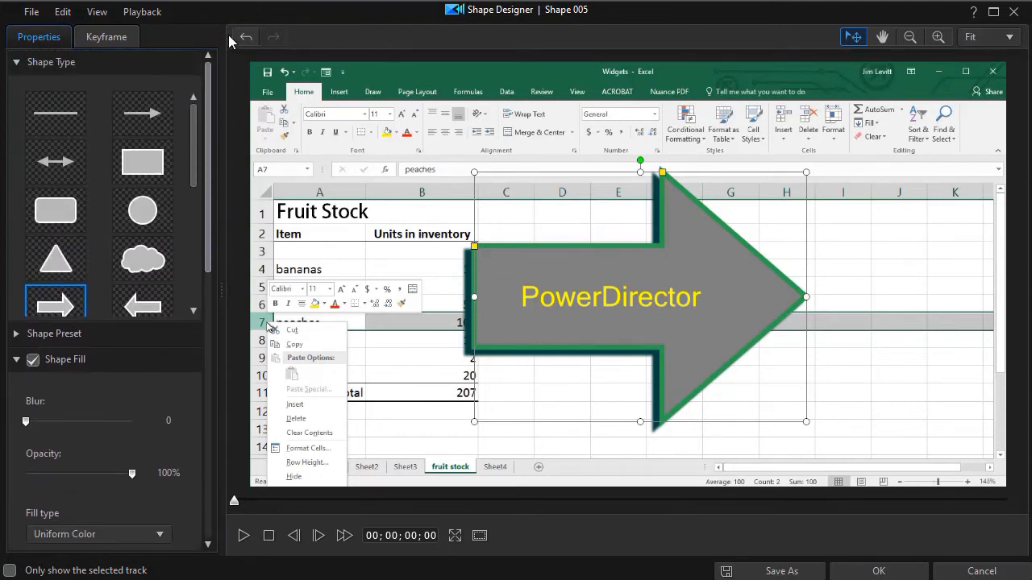
pyautogui.scroll(-5, 117, 323)
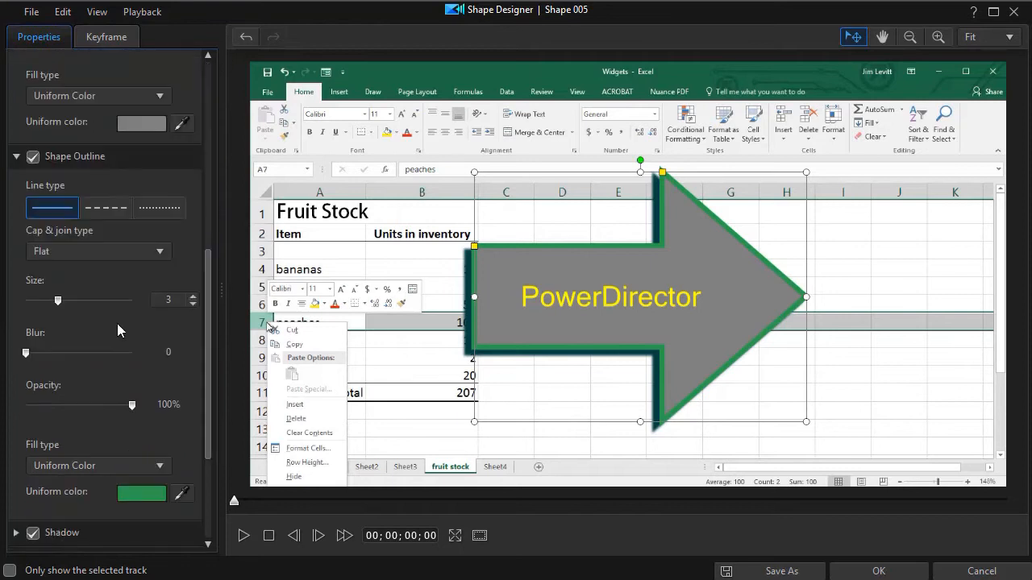
pyautogui.click(160, 471)
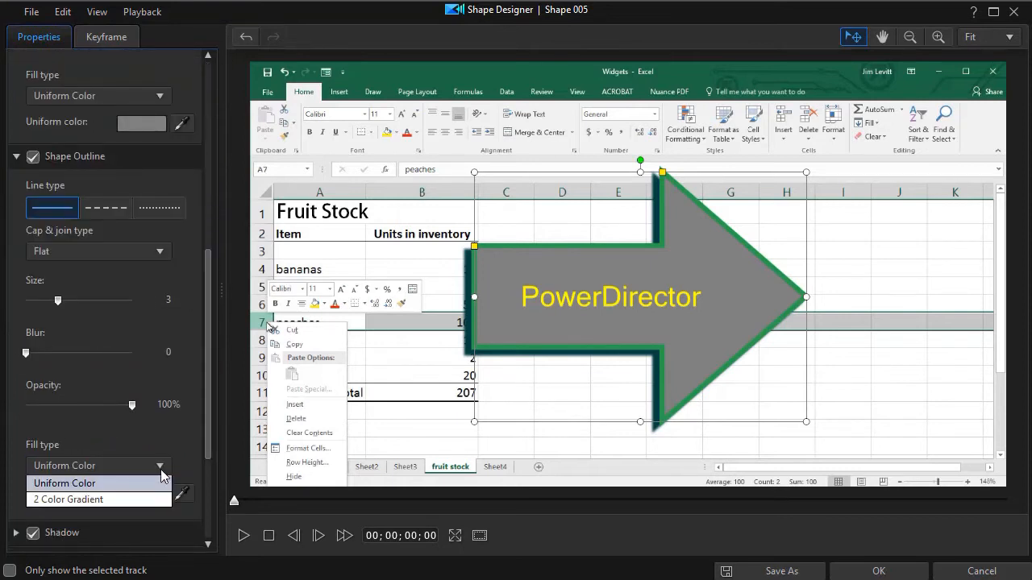
pyautogui.click(140, 501)
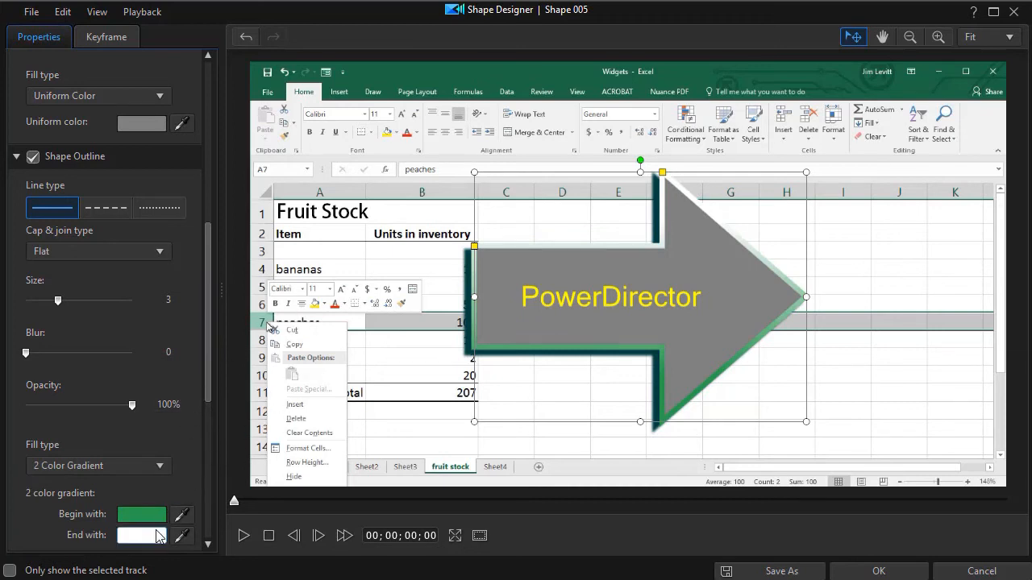
pyautogui.click(142, 536)
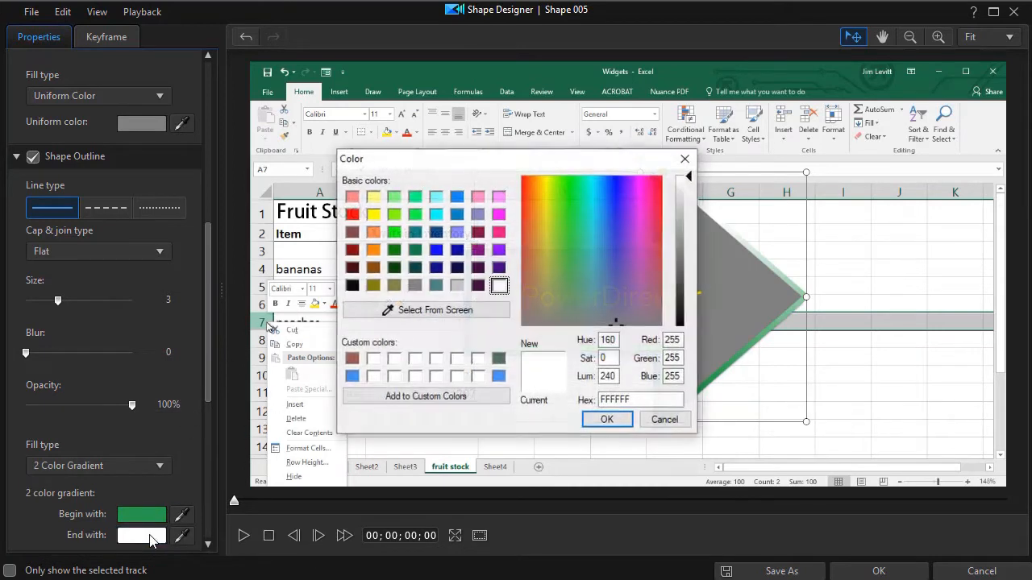
pyautogui.click(435, 215)
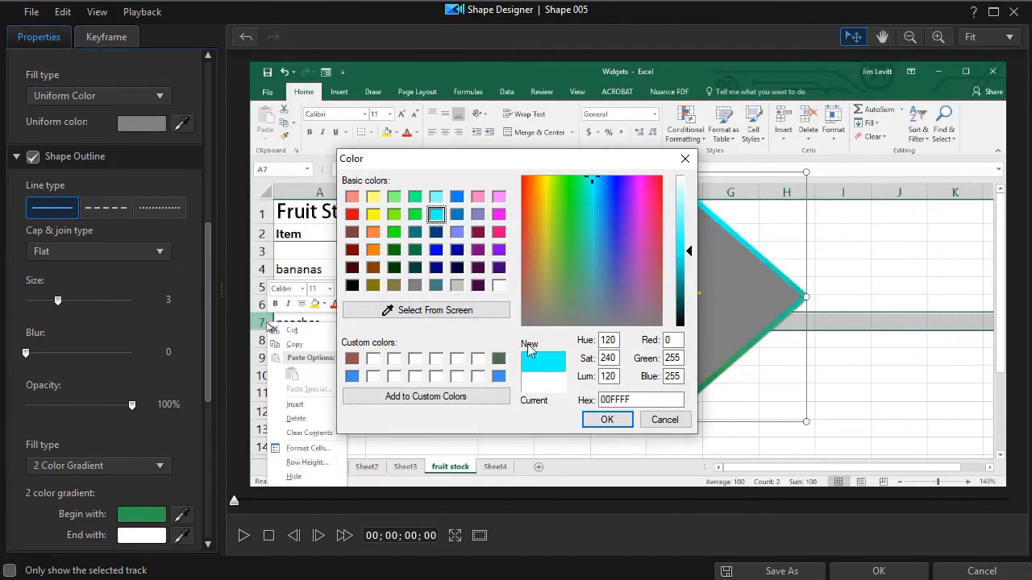
pyautogui.click(607, 419)
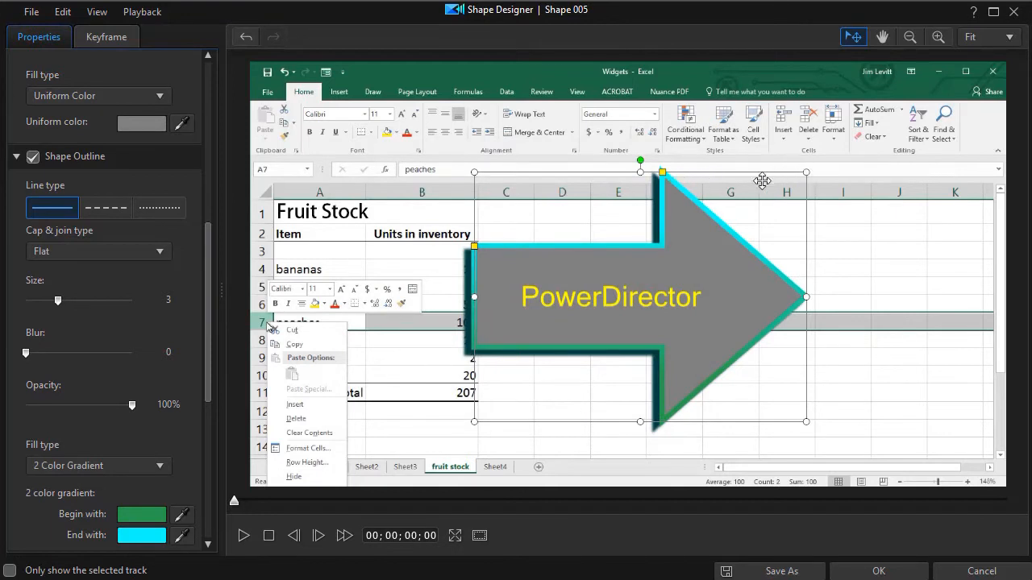
# Replace the text inside the arrow with "Look Here".
pyautogui.moveTo(208, 247); pyautogui.dragTo(211, 58)
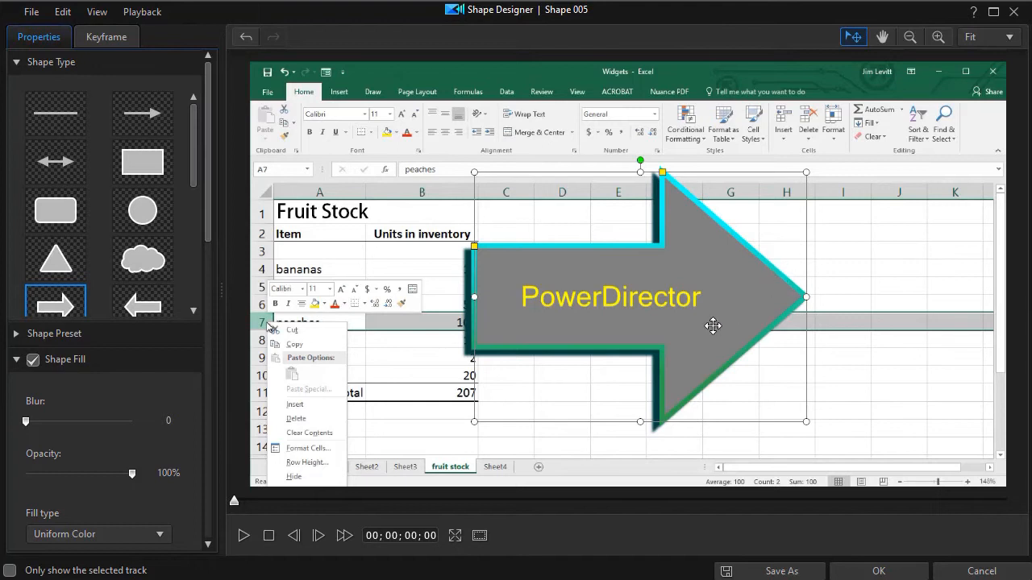
pyautogui.doubleClick(562, 294)
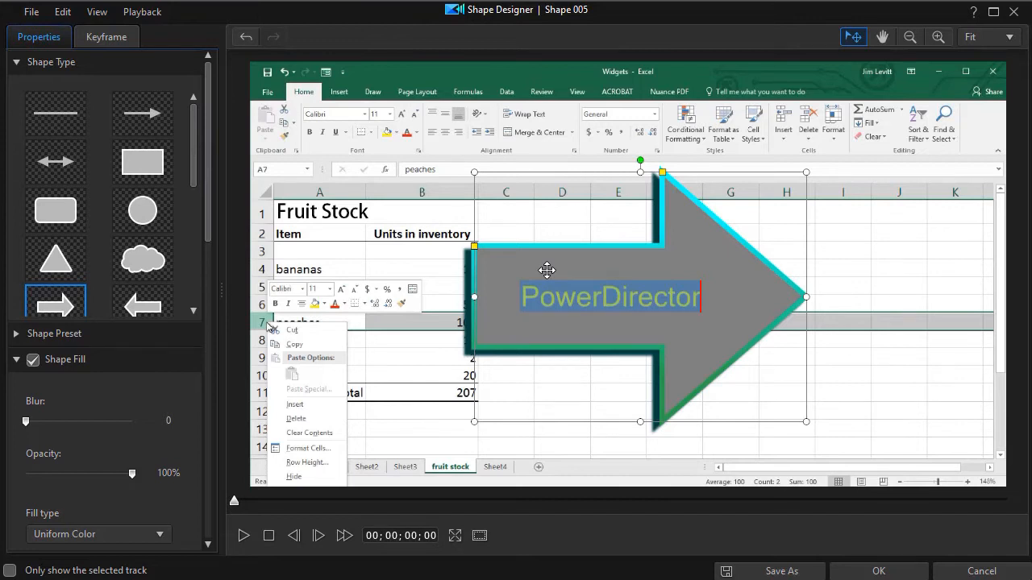
pyautogui.write('Look Here')
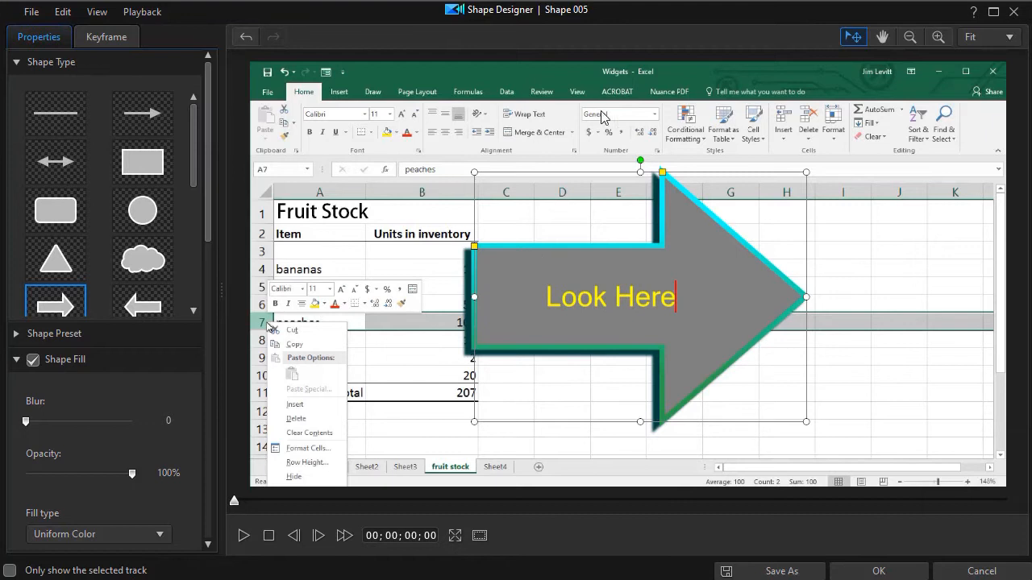
# Move the arrow slightly up and rotate it so that it slants upward to the right.
pyautogui.moveTo(608, 233); pyautogui.dragTo(612, 219)
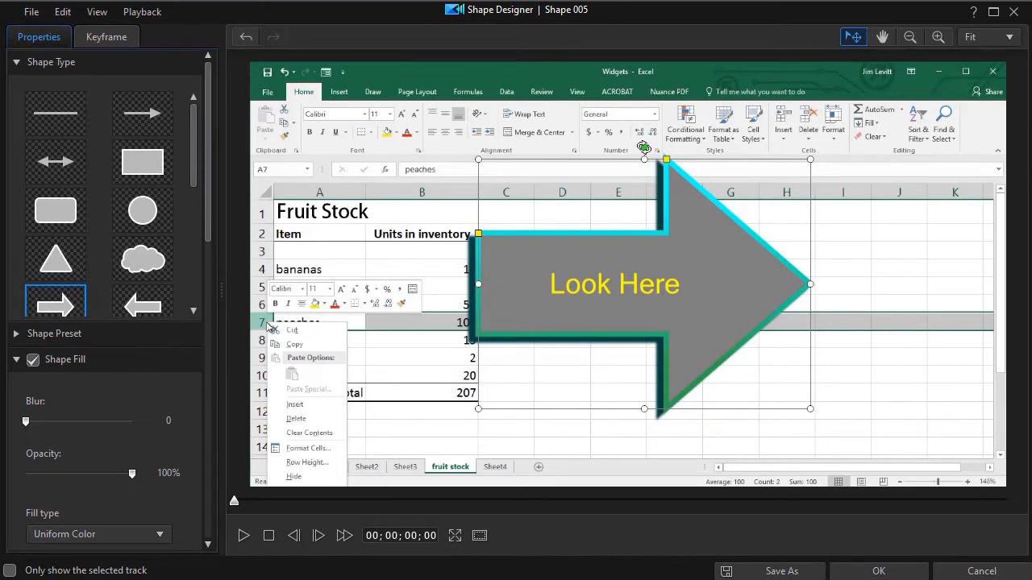
pyautogui.moveTo(644, 146); pyautogui.dragTo(580, 438)
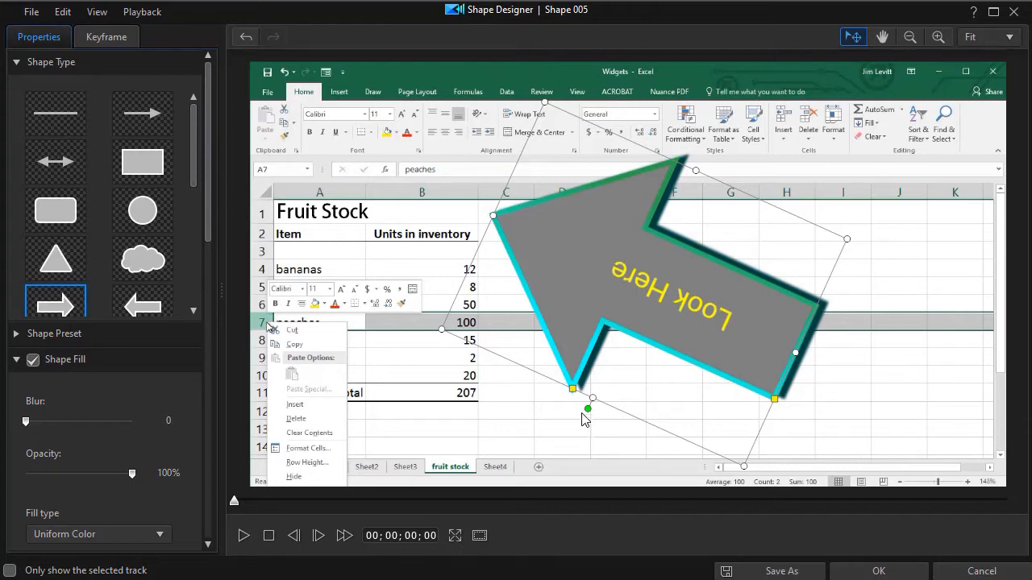
pyautogui.moveTo(588, 409); pyautogui.dragTo(600, 154)
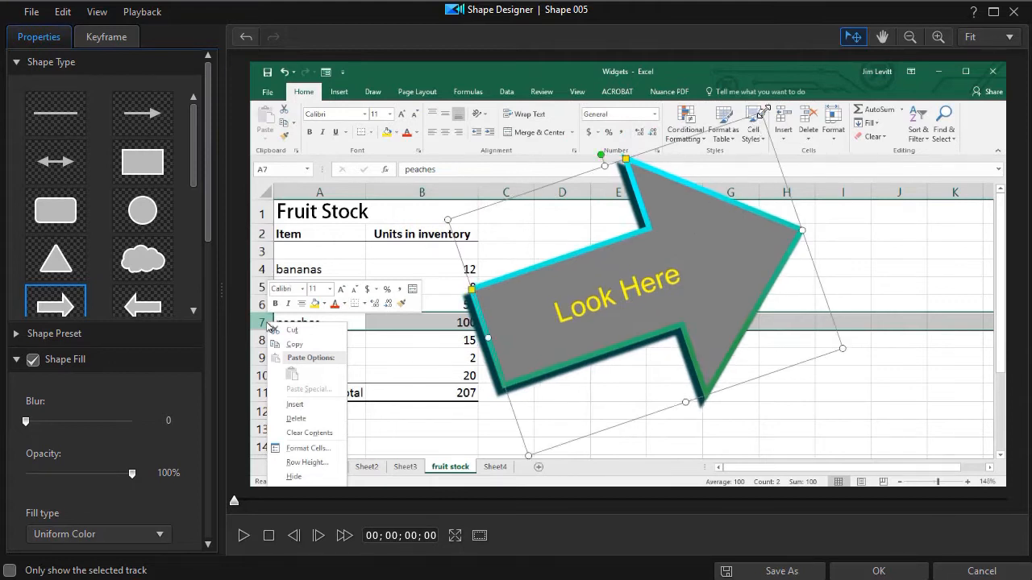
# Shrink the rotated arrow and place it over the item column, pointing toward the inventory numbers in column B.
pyautogui.moveTo(761, 110); pyautogui.dragTo(622, 320)
pyautogui.moveTo(637, 369); pyautogui.dragTo(726, 335)
pyautogui.doubleClick(595, 378)
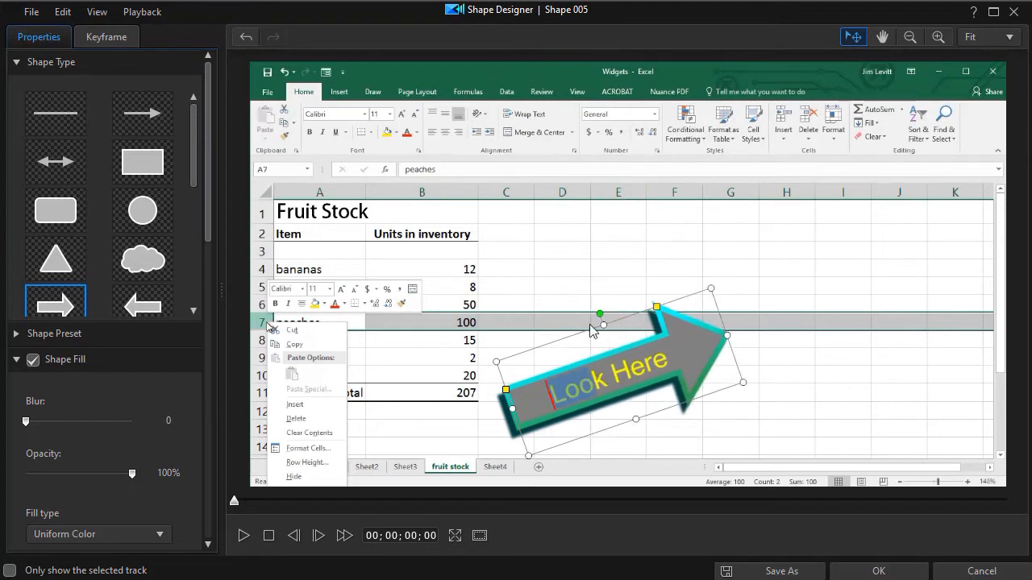
pyautogui.moveTo(577, 342); pyautogui.dragTo(314, 284)
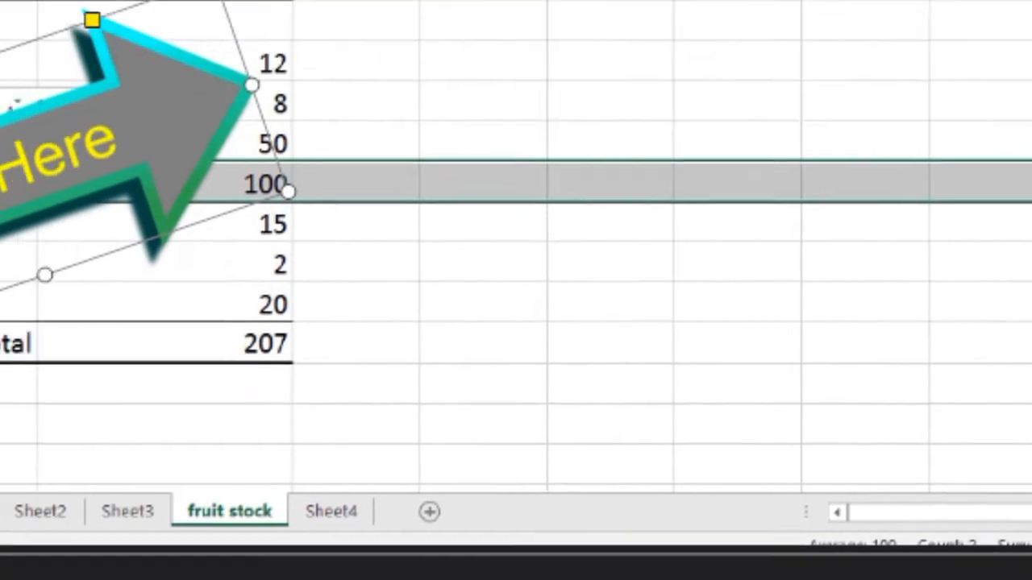
# Save the customized arrow as a custom template named "test arrow" and apply the shape edits to the project.
pyautogui.click(730, 577)
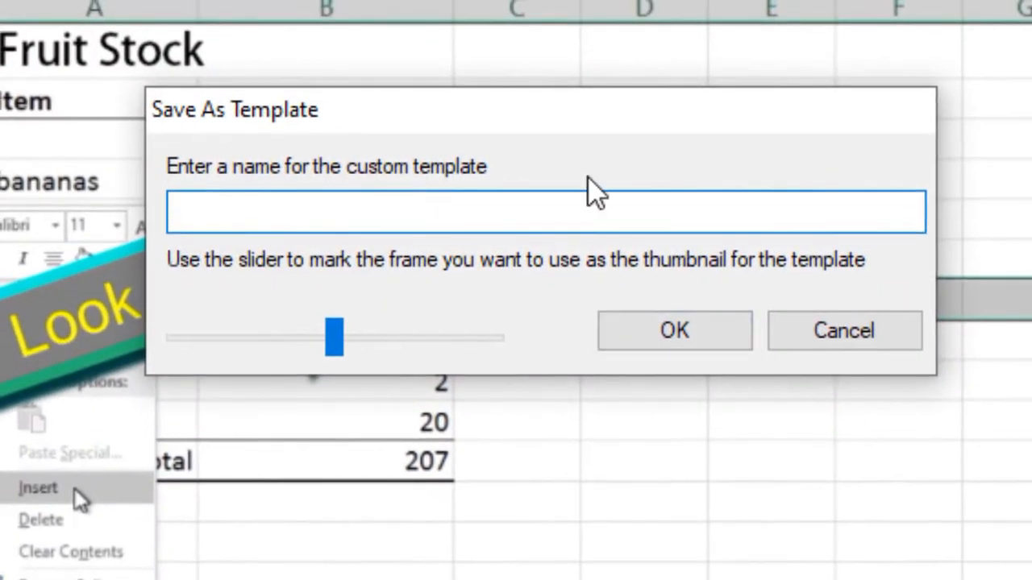
pyautogui.write('test ar')
pyautogui.write('ow')
pyautogui.press('Return')
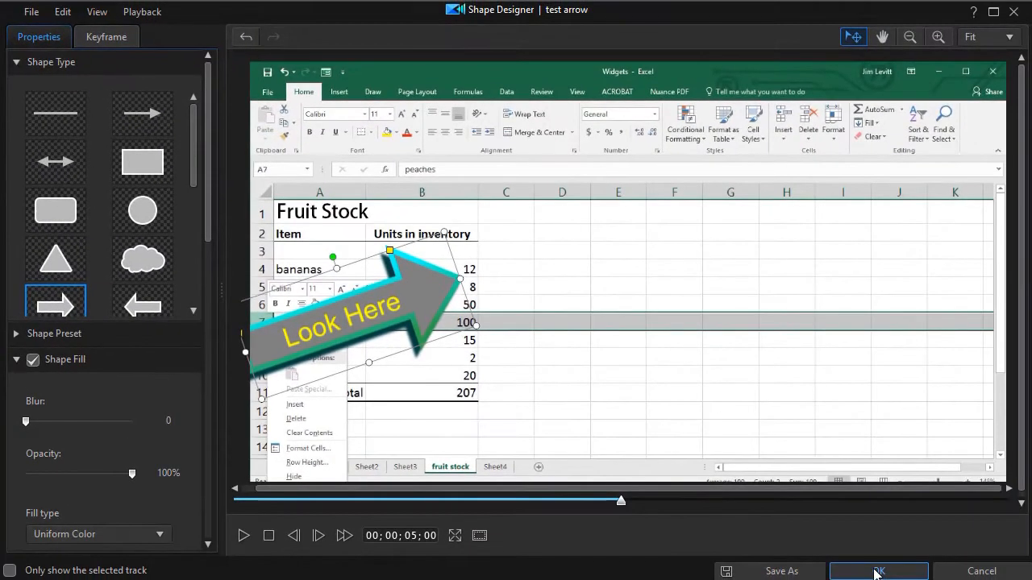
pyautogui.click(878, 571)
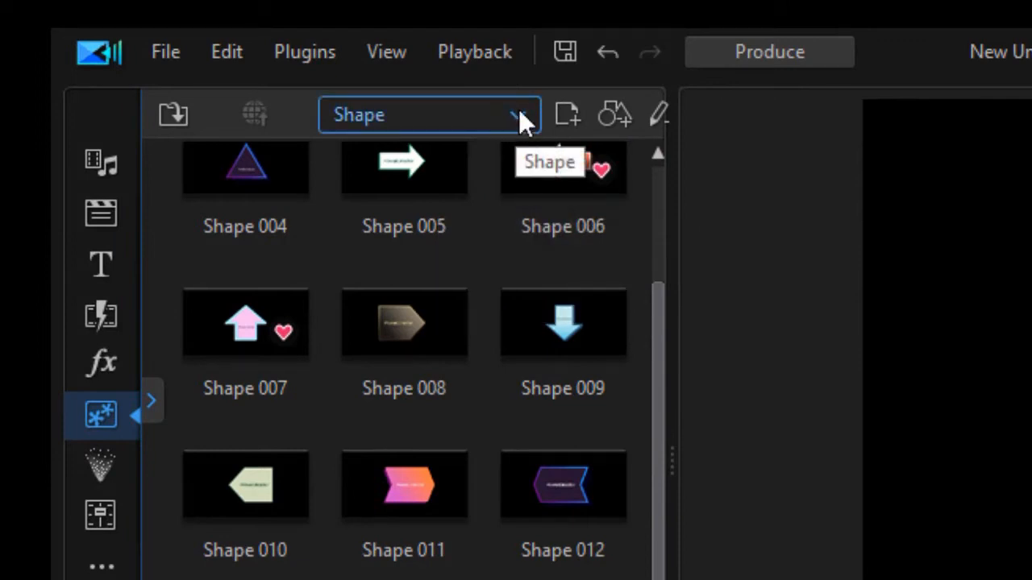
# Show the Tutorial Creation category in the overlay library and browse to its later arrow objects.
pyautogui.click(519, 112)
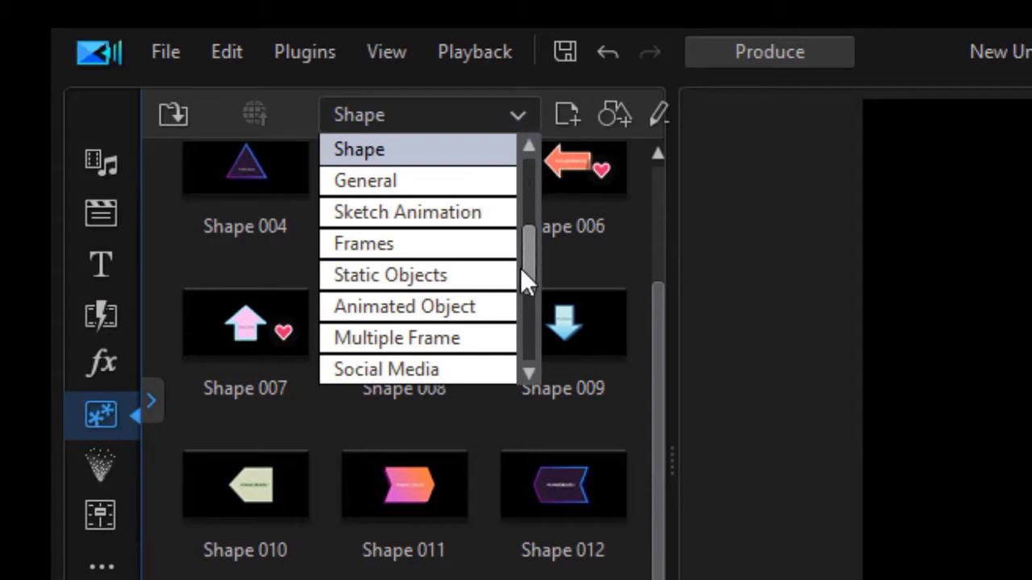
pyautogui.moveTo(527, 269); pyautogui.dragTo(532, 345)
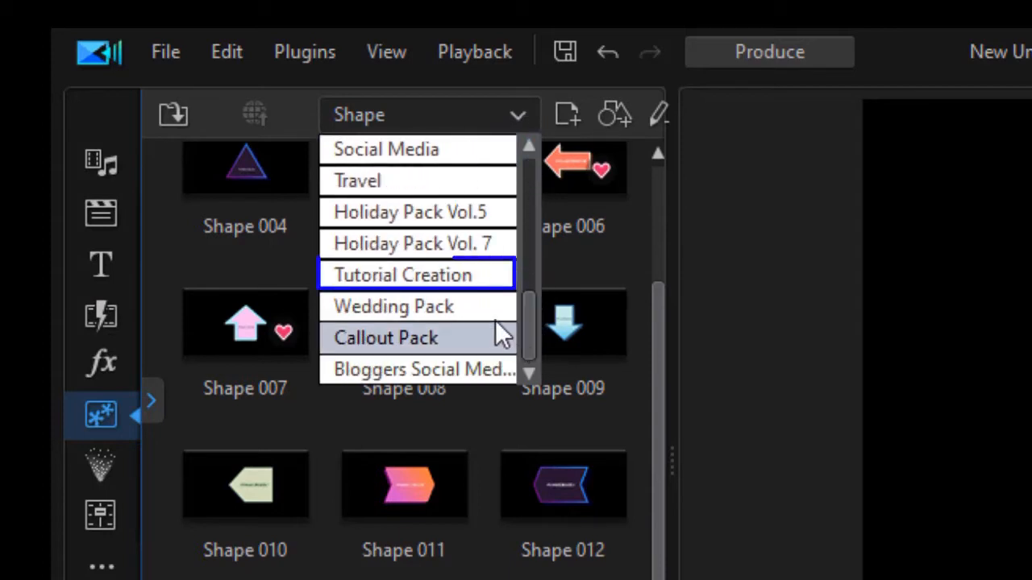
pyautogui.click(415, 276)
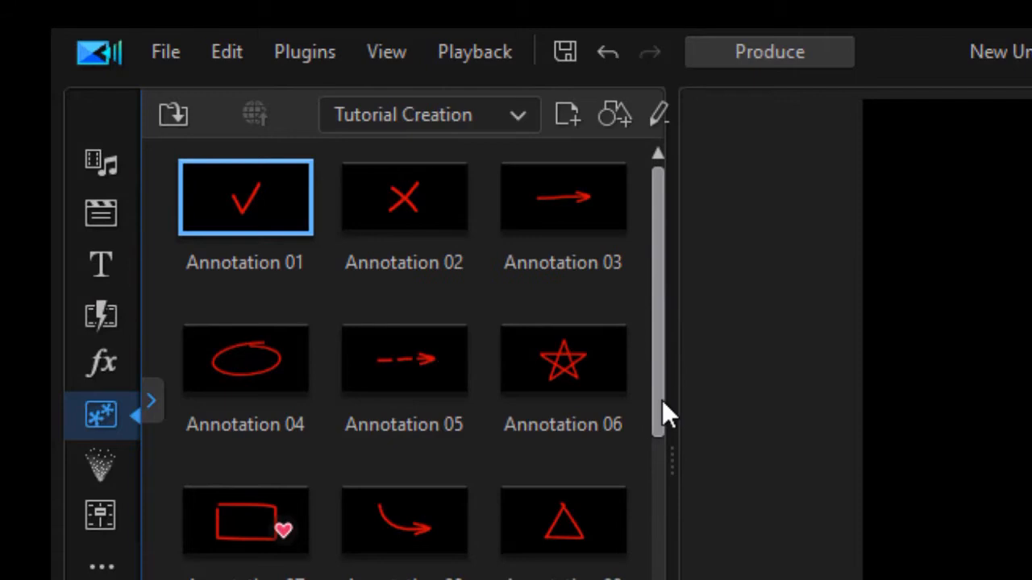
pyautogui.moveTo(658, 421)
pyautogui.mouseDown()
pyautogui.moveTo(670, 579)
pyautogui.moveTo(610, 579)
pyautogui.mouseUp()
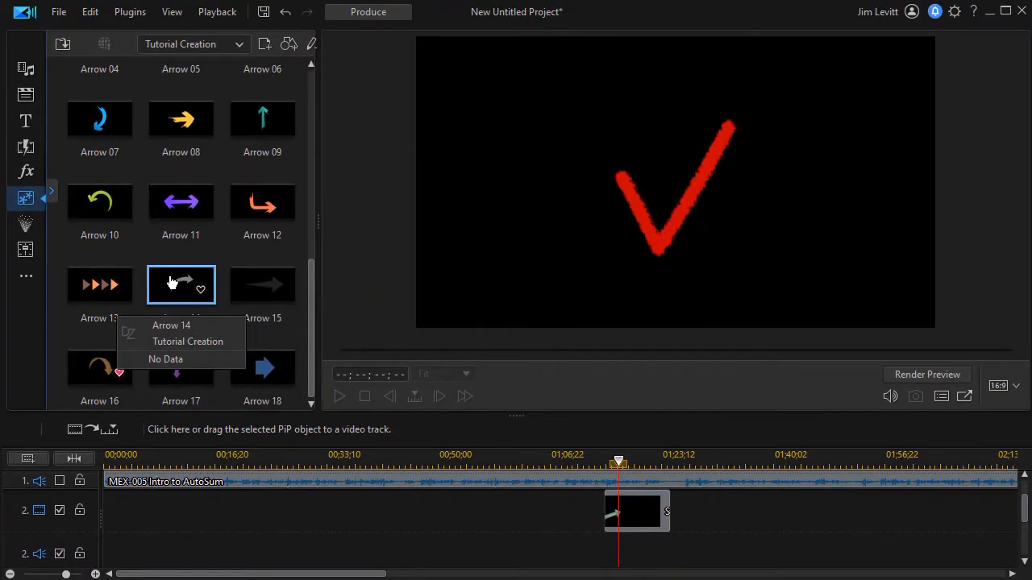
# Place Arrow 14 on video track 2 at about 00;01;29;01, after the existing shape clip, and preview it.
pyautogui.moveTo(171, 282); pyautogui.dragTo(703, 525)
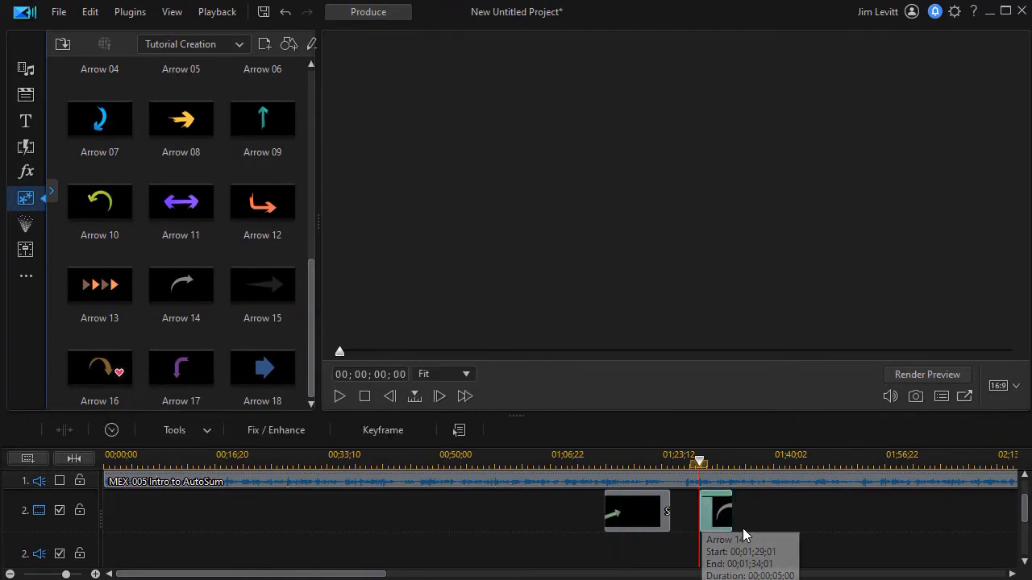
pyautogui.click(339, 395)
pyautogui.click(340, 395)
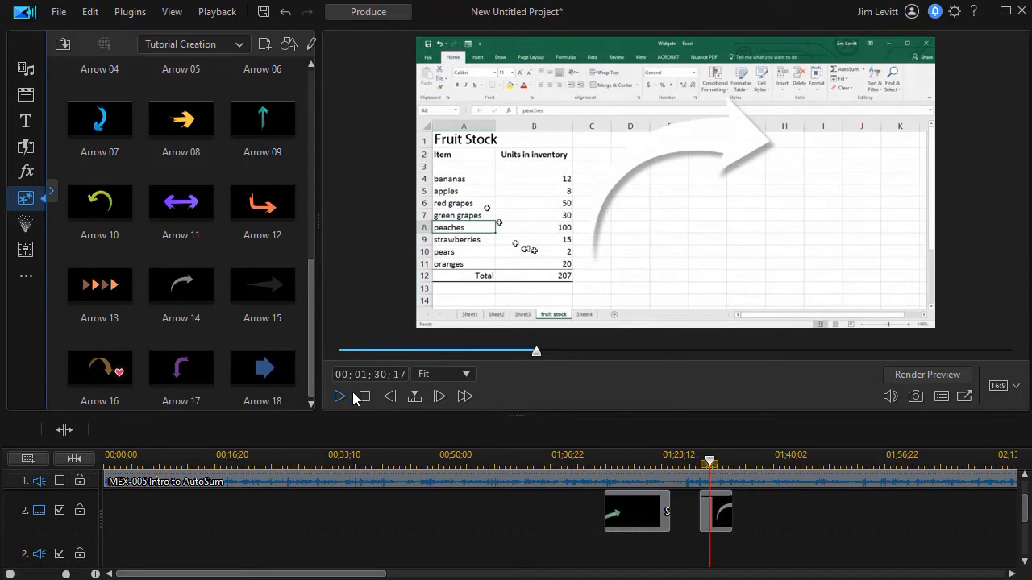
# Open the Arrow 14 clip on track 2 in the PiP Designer.
pyautogui.click(721, 517)
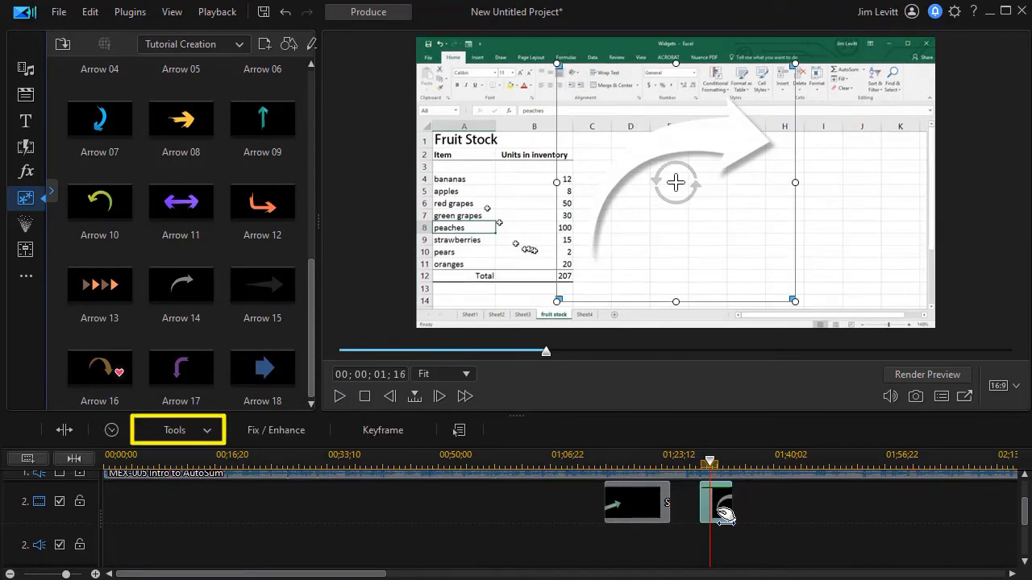
pyautogui.click(177, 432)
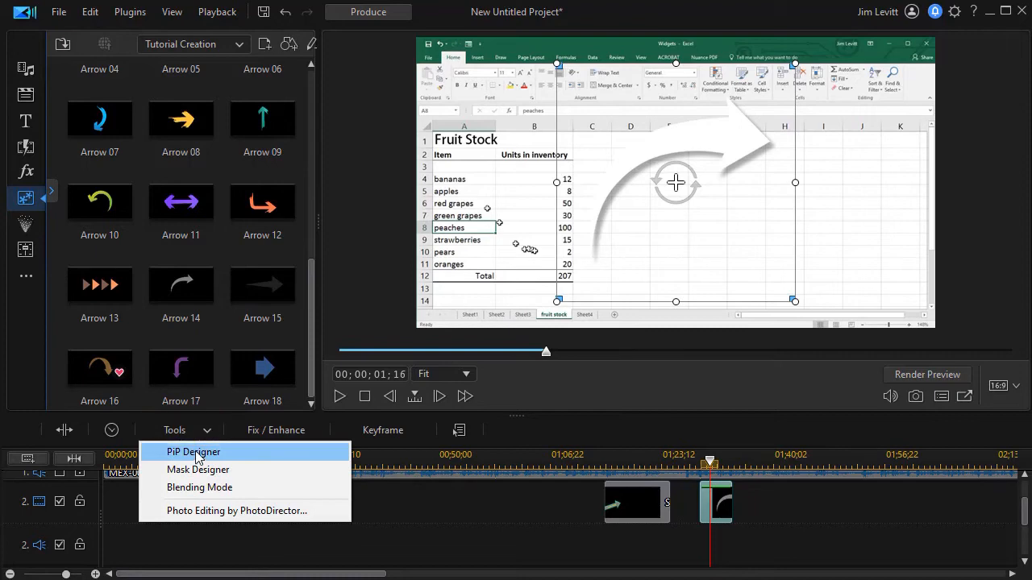
pyautogui.click(194, 453)
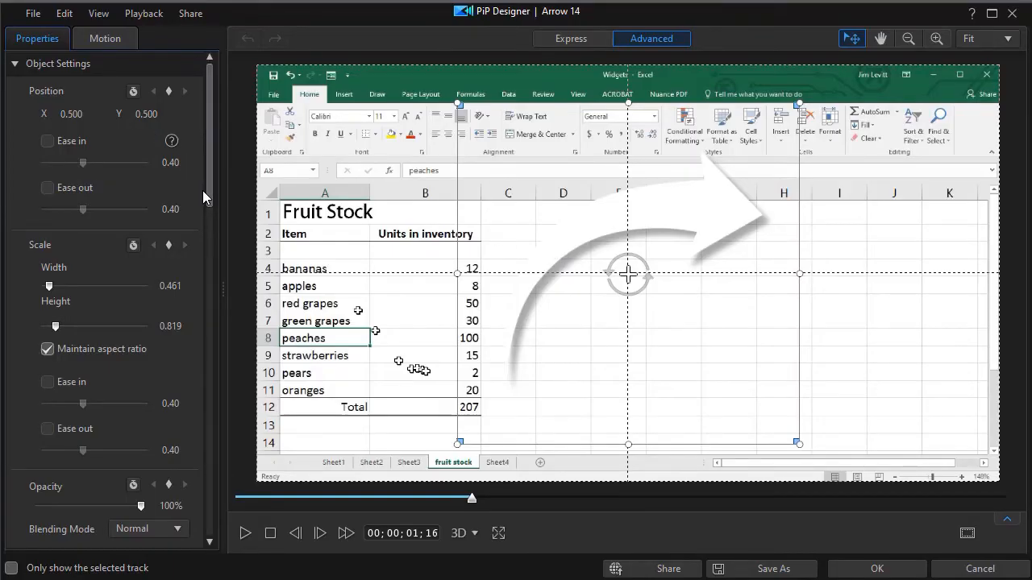
# Enable the arrow's border with uniform color orange (FF8000) and set the border size to 1.
pyautogui.moveTo(208, 193); pyautogui.dragTo(206, 460)
pyautogui.moveTo(212, 372); pyautogui.dragTo(206, 283)
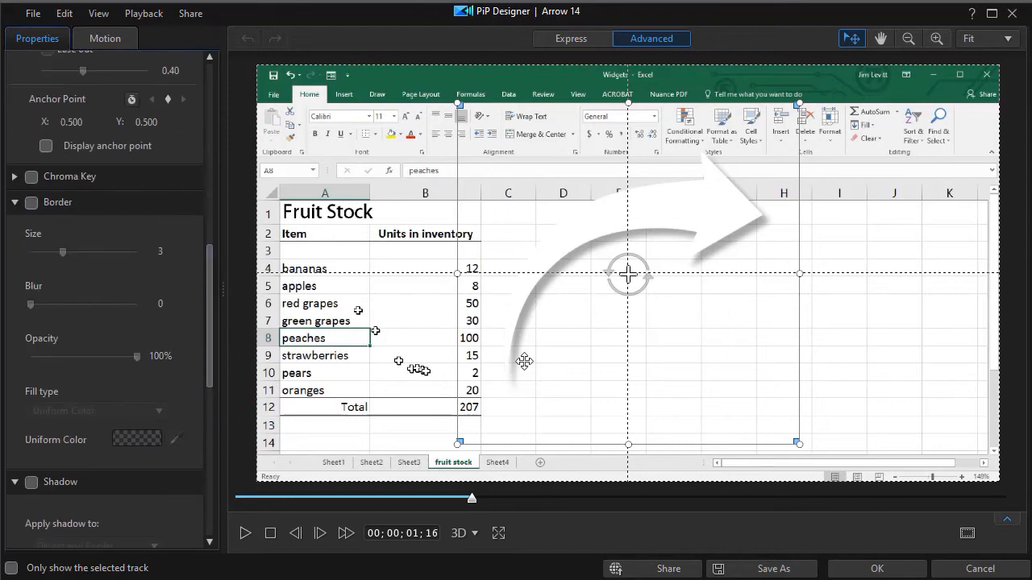
pyautogui.click(31, 202)
pyautogui.click(142, 439)
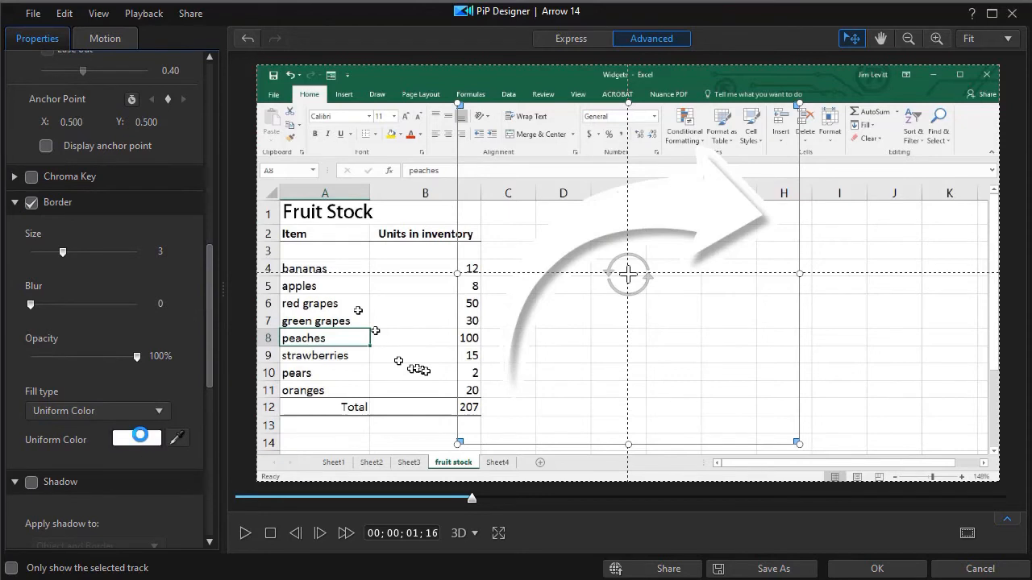
pyautogui.click(374, 249)
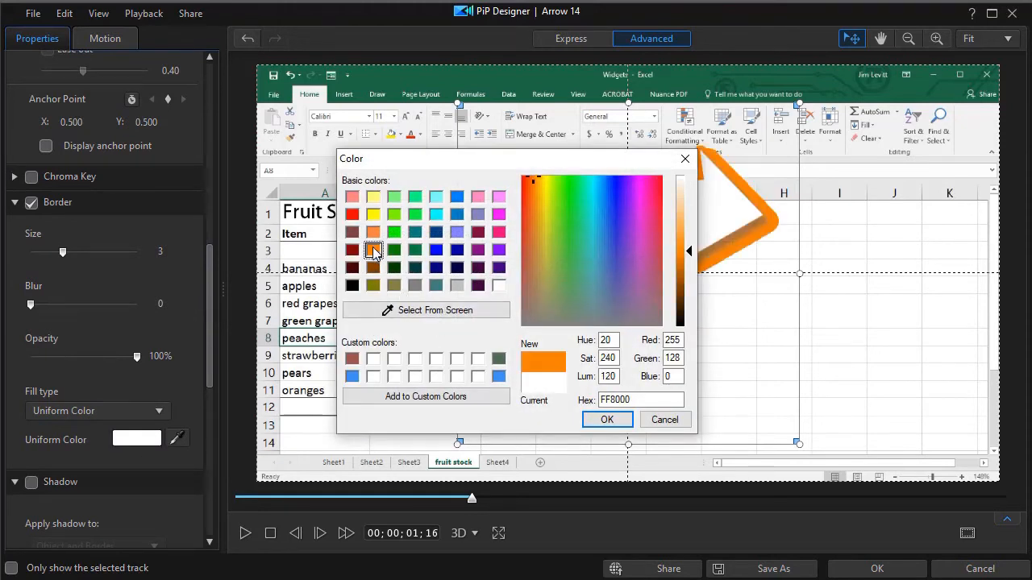
pyautogui.click(603, 419)
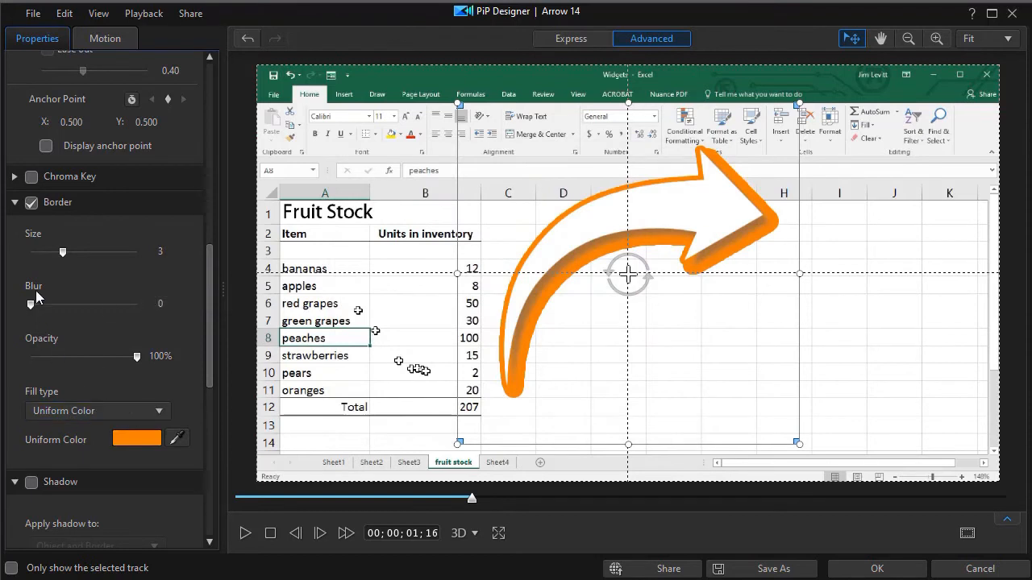
pyautogui.moveTo(57, 253); pyautogui.dragTo(39, 253)
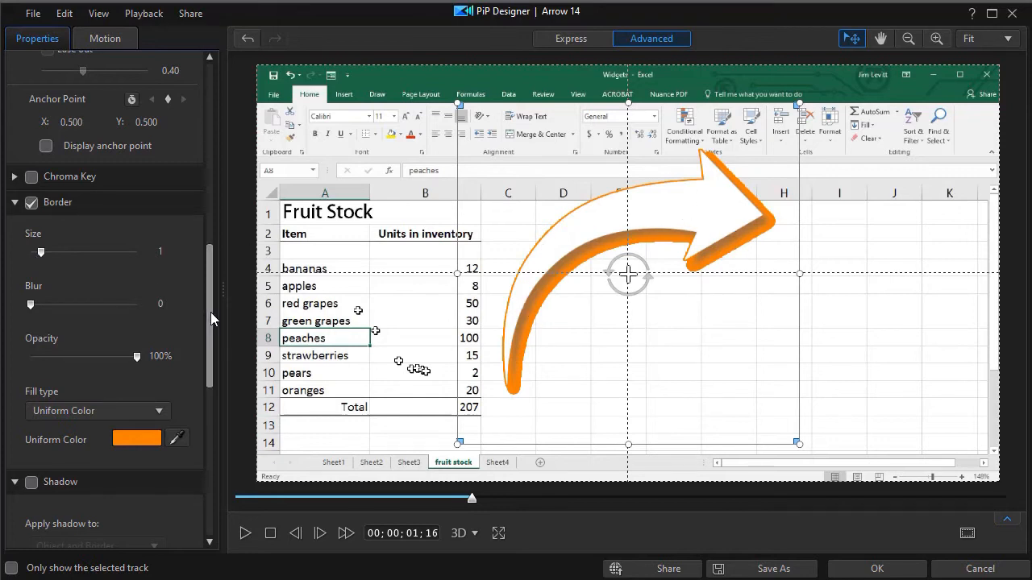
# Shrink the curved arrow to a scale width of about 0.211 and rotate it so that it points left.
pyautogui.moveTo(209, 312); pyautogui.dragTo(208, 121)
pyautogui.moveTo(457, 103); pyautogui.dragTo(551, 195)
pyautogui.moveTo(654, 280); pyautogui.dragTo(527, 253)
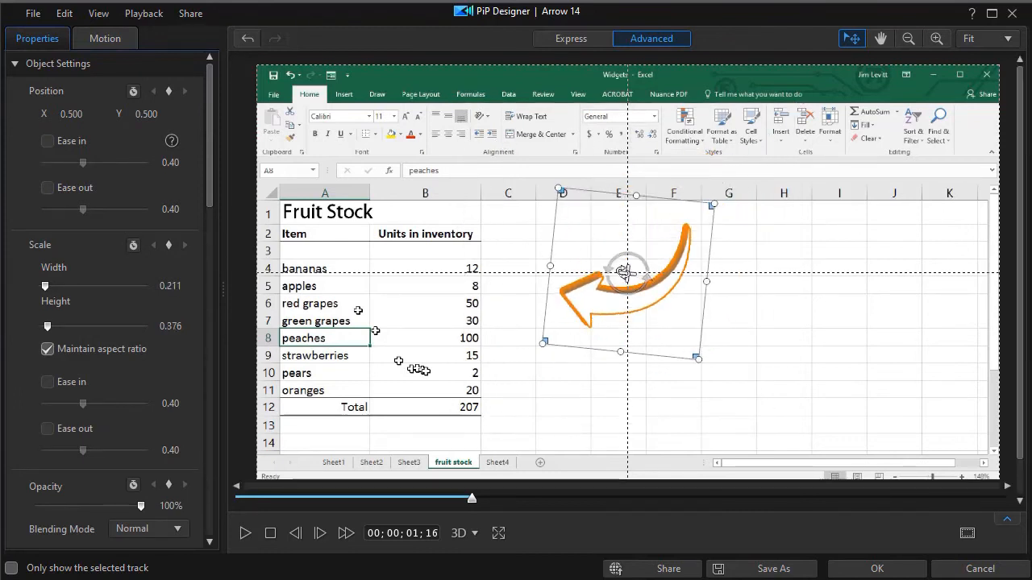
# Move the arrow to about X 0.258, Y 0.618 so it points at the peaches cell, apply the edits and preview them.
pyautogui.moveTo(628, 274); pyautogui.dragTo(449, 323)
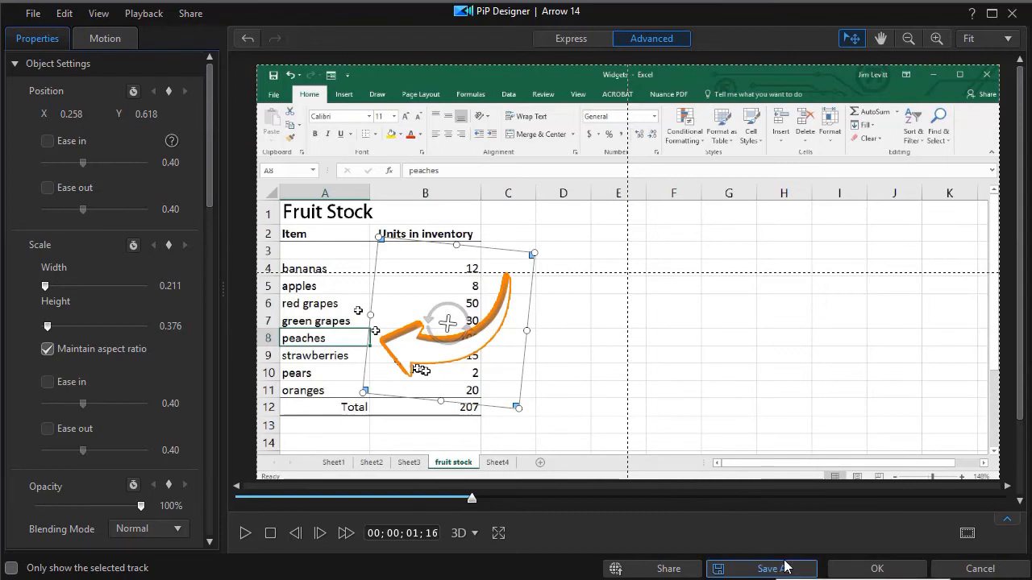
pyautogui.click(879, 570)
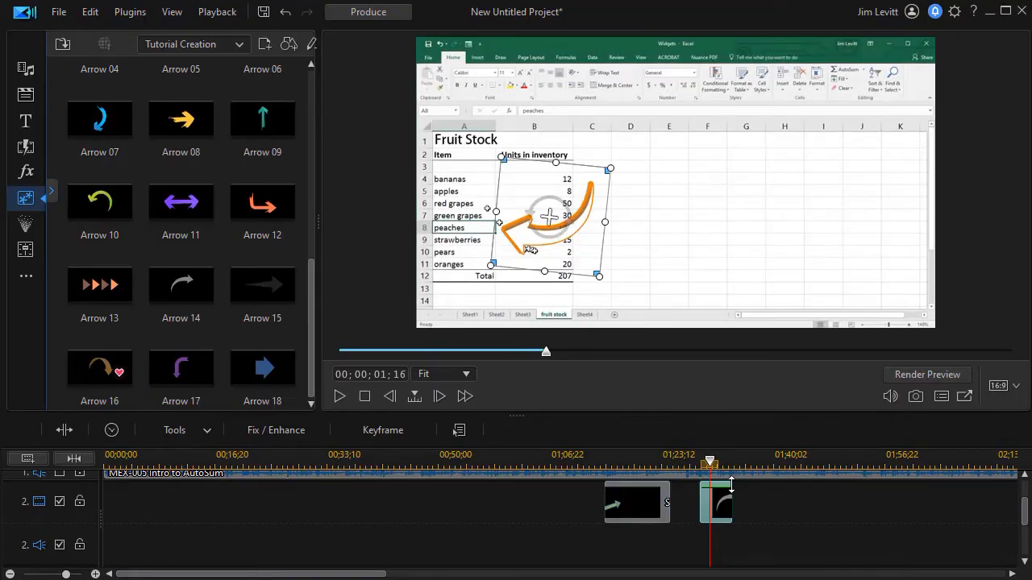
pyautogui.click(695, 478)
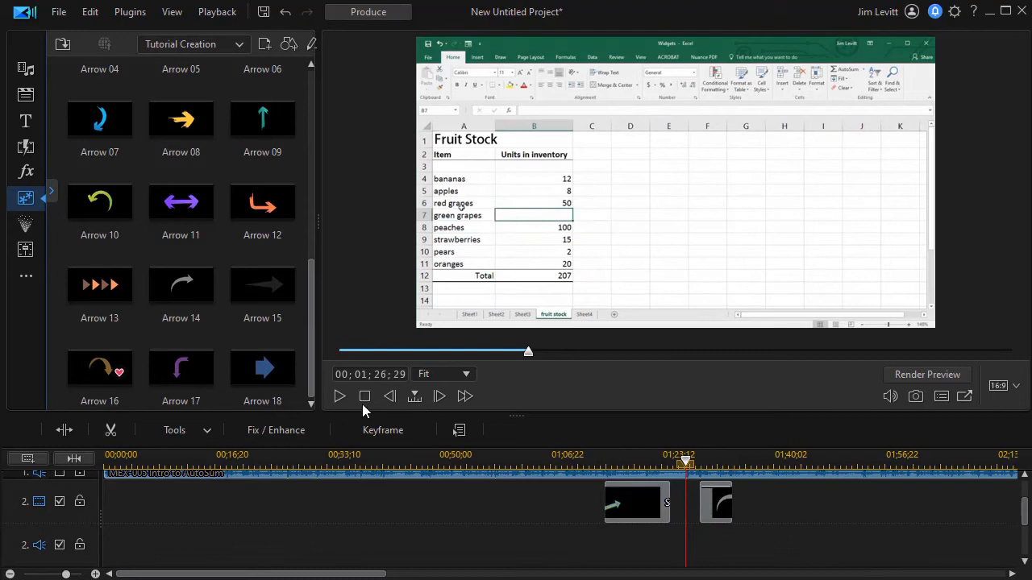
pyautogui.click(341, 396)
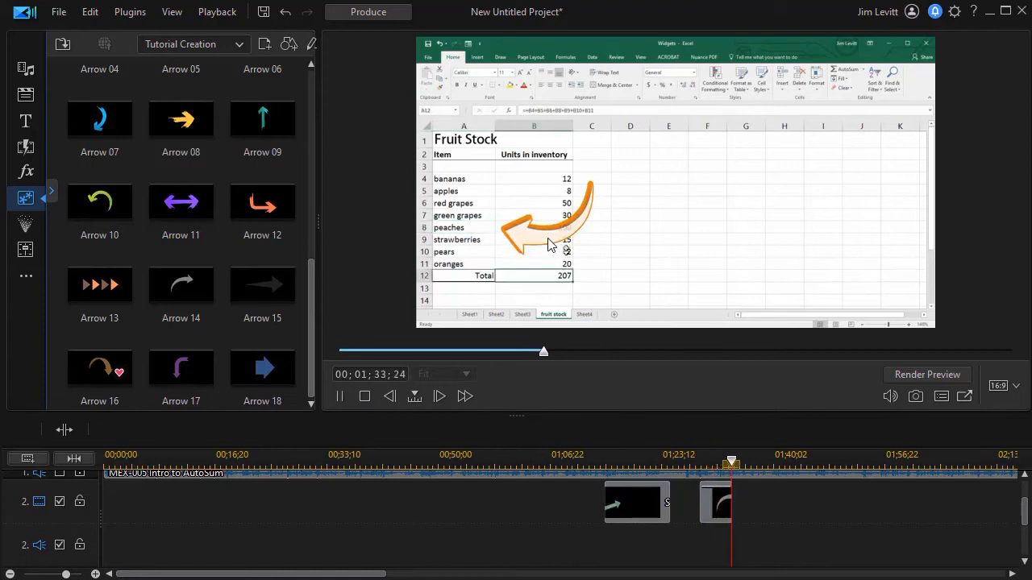
# Extend the Arrow 14 clip on the timeline to about 12 seconds and play it back.
pyautogui.click(721, 518)
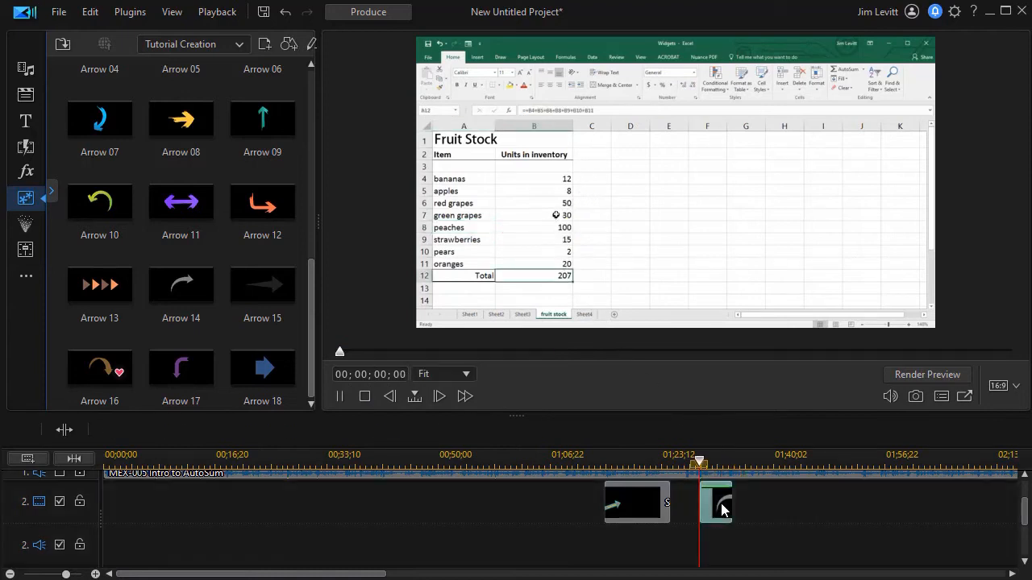
pyautogui.moveTo(733, 504); pyautogui.dragTo(781, 504)
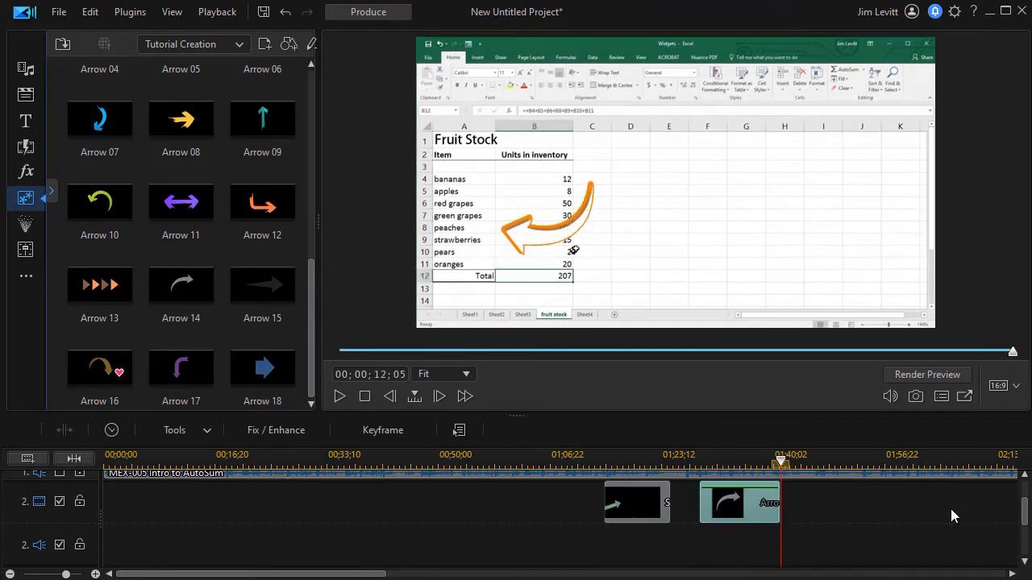
pyautogui.moveTo(786, 476); pyautogui.dragTo(720, 475)
pyautogui.click(340, 396)
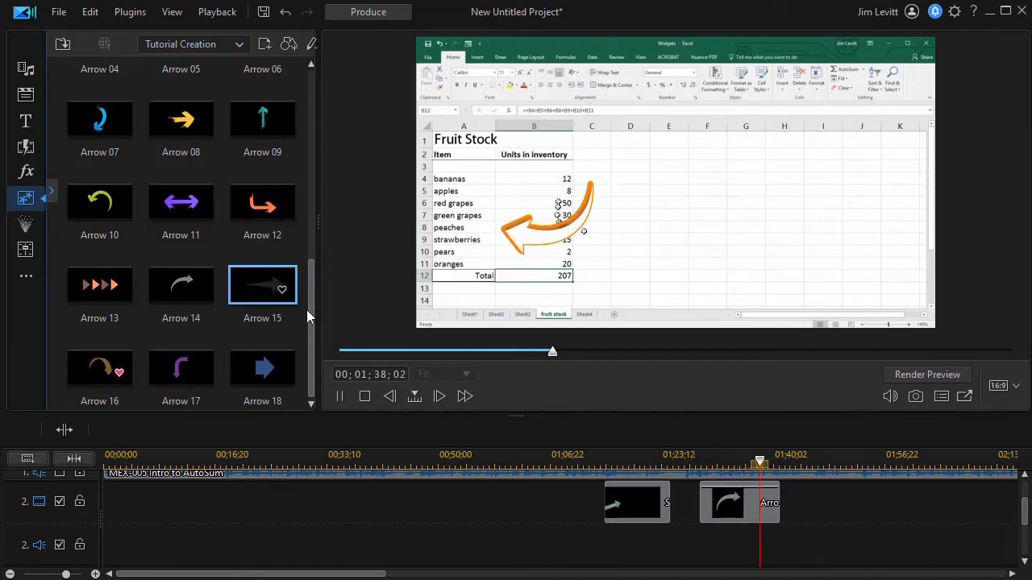
# Place the Annotation 07 hand-drawn rectangle on video track 2 at about 00;00;54, before the existing shape clips.
pyautogui.moveTo(309, 298); pyautogui.dragTo(311, 95)
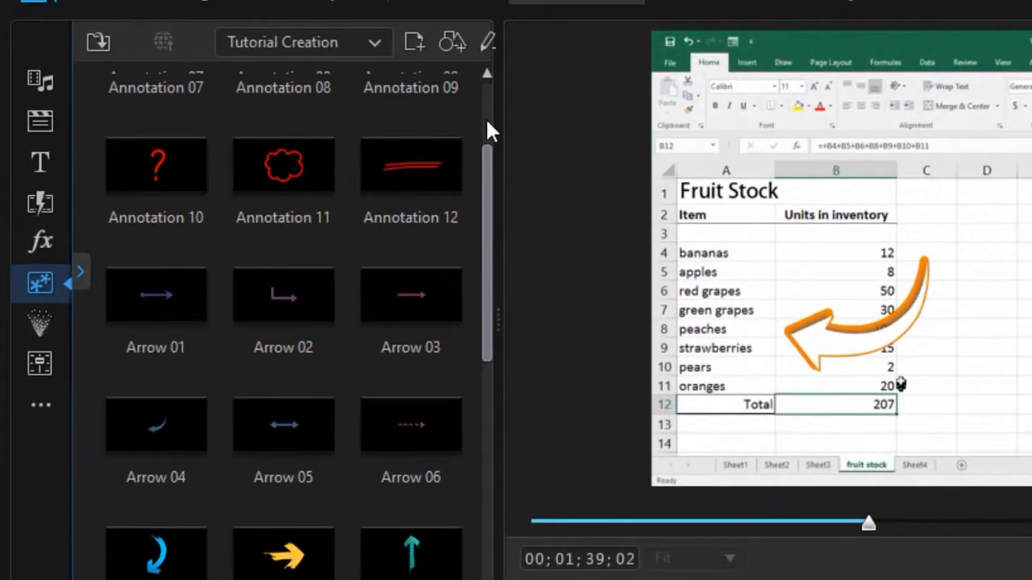
pyautogui.moveTo(487, 121); pyautogui.dragTo(484, 3)
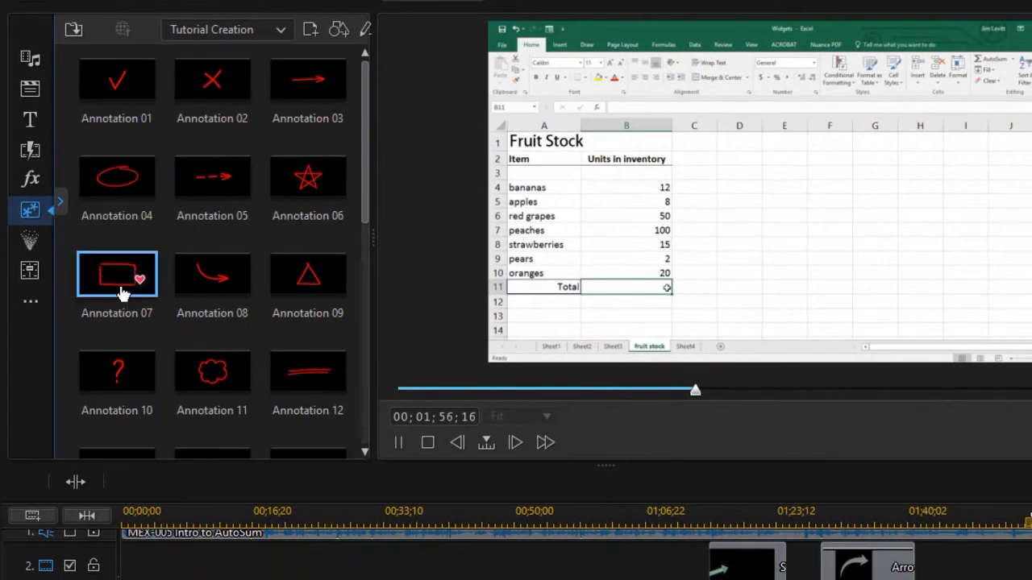
pyautogui.moveTo(110, 279)
pyautogui.mouseDown()
pyautogui.moveTo(278, 355)
pyautogui.moveTo(549, 552)
pyautogui.mouseUp()
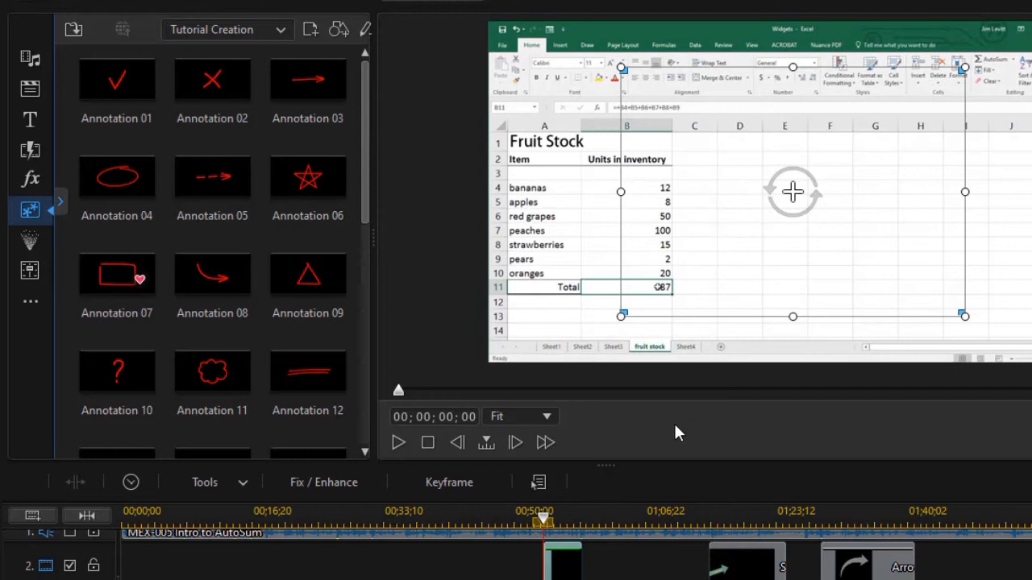
# Preview the rectangle annotation's drawing animation over the spreadsheet, starting just before the clip.
pyautogui.moveTo(548, 520); pyautogui.dragTo(566, 537)
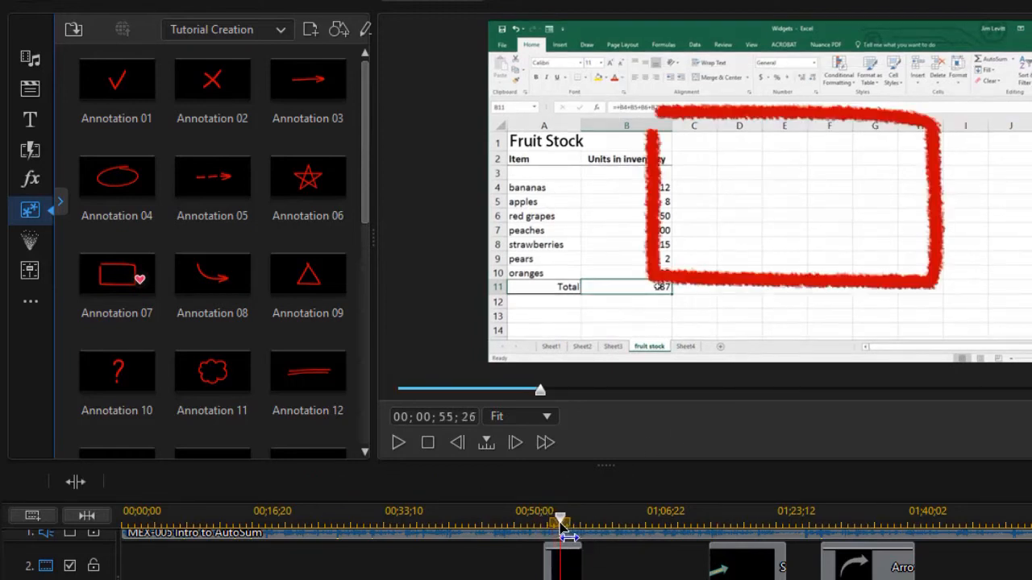
pyautogui.click(566, 536)
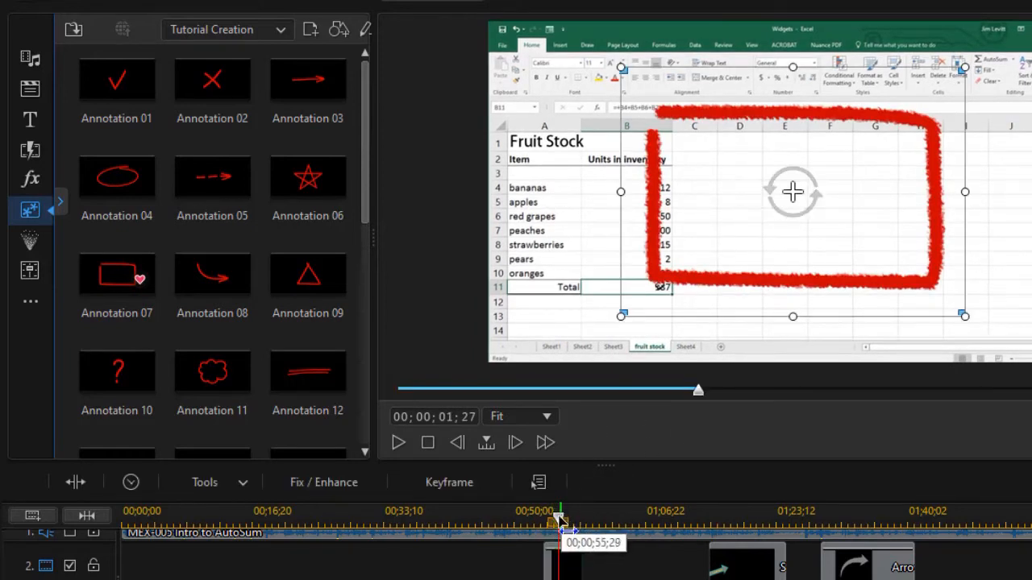
pyautogui.moveTo(559, 519); pyautogui.dragTo(529, 521)
pyautogui.click(401, 441)
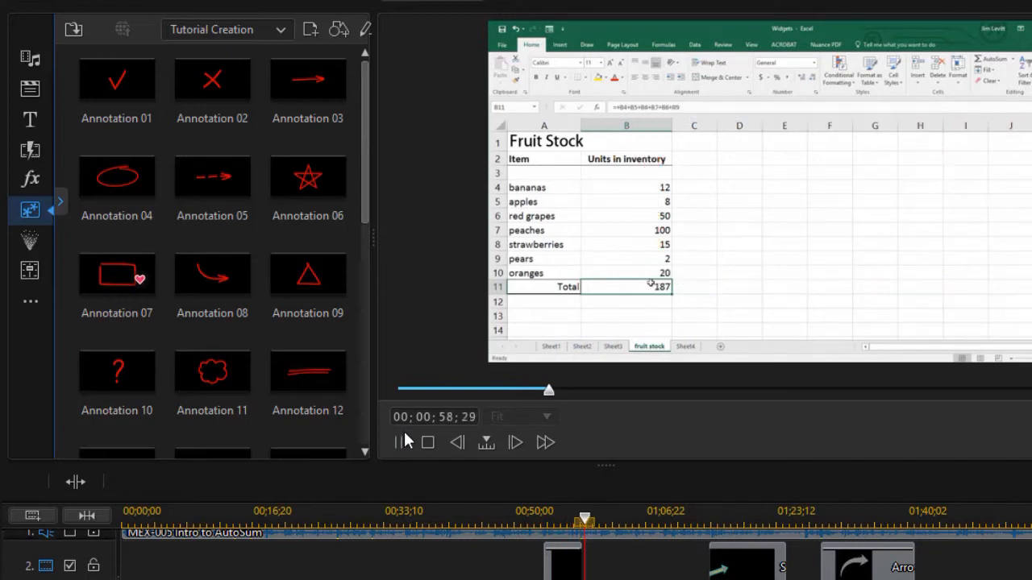
pyautogui.click(547, 521)
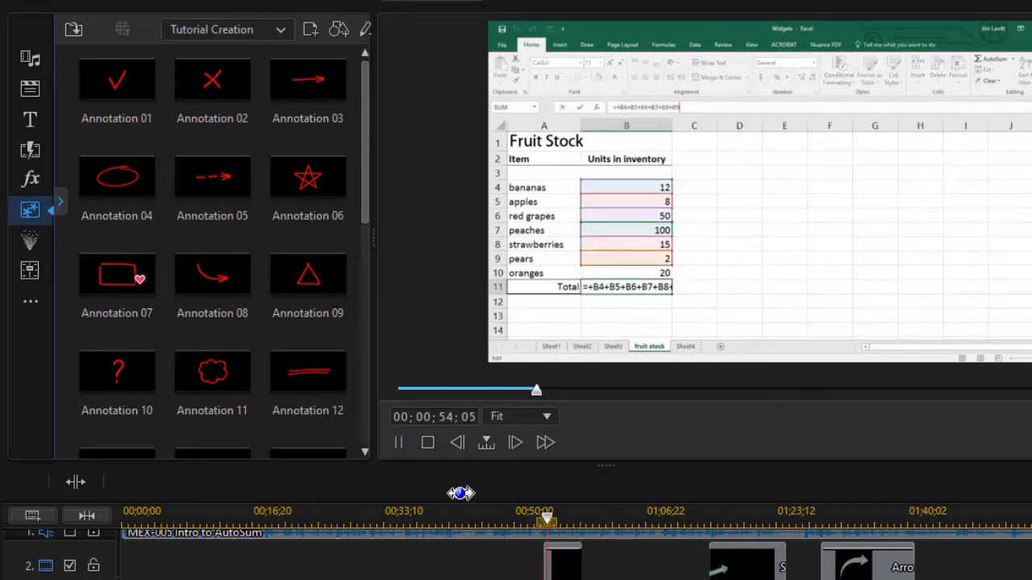
pyautogui.click(392, 442)
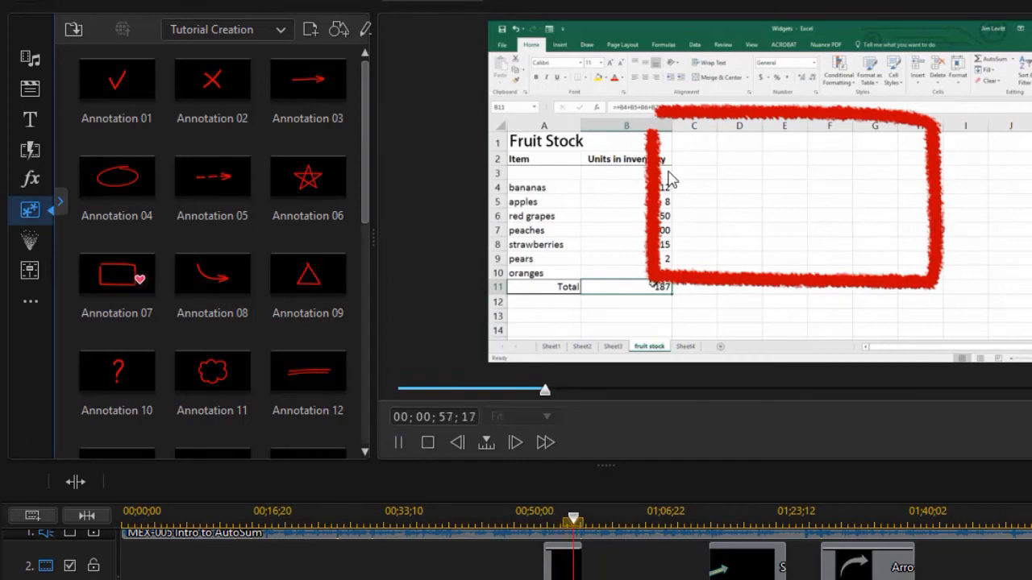
# Stop playback and shrink the rectangle annotation to roughly half its size in the preview.
pyautogui.click(428, 443)
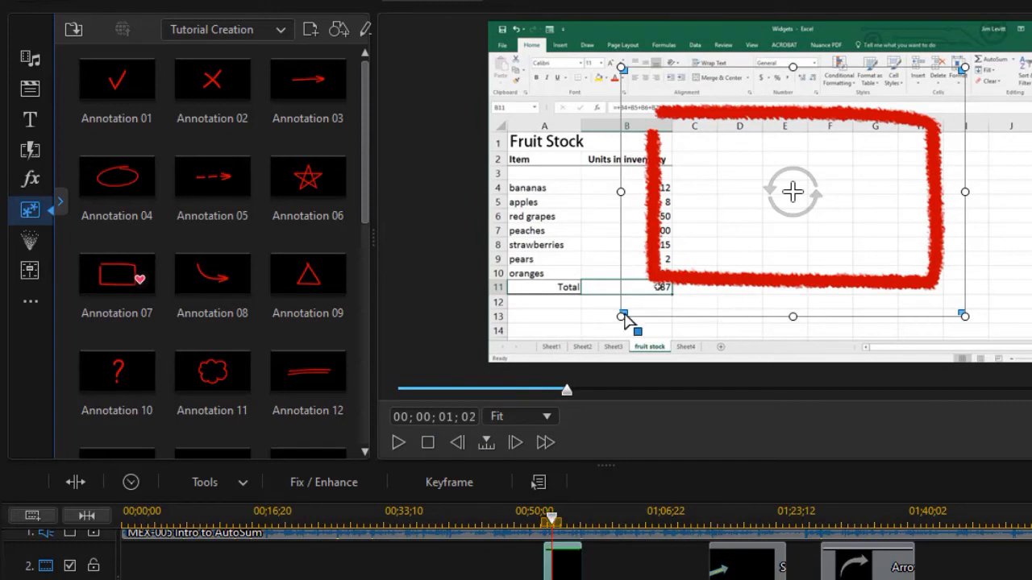
pyautogui.moveTo(621, 317); pyautogui.dragTo(684, 211)
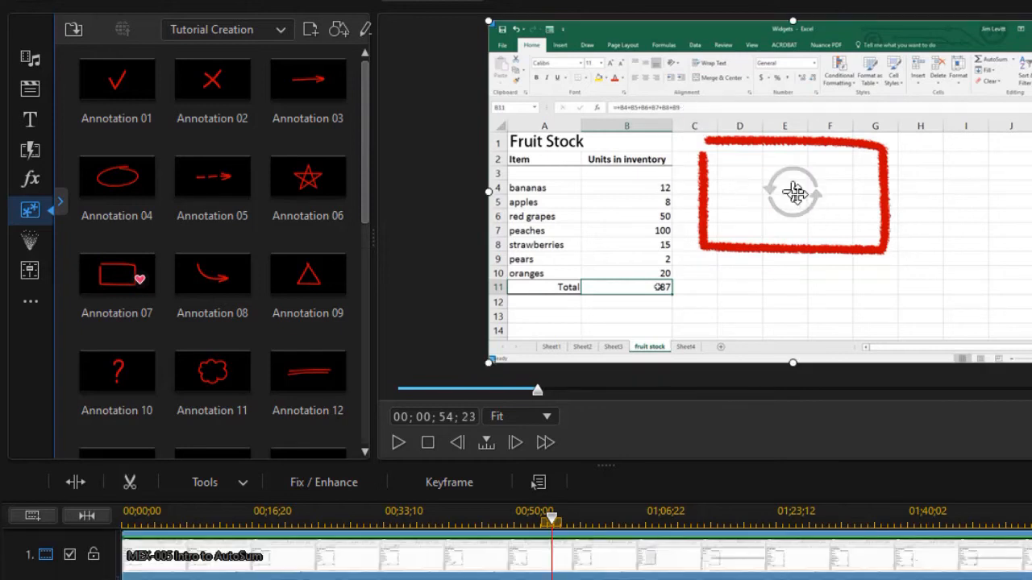
# Move the rectangle annotation around the fruit rows of the spreadsheet and give it a black border in the PiP Designer.
pyautogui.moveTo(793, 189)
pyautogui.mouseDown()
pyautogui.moveTo(586, 222)
pyautogui.moveTo(595, 211)
pyautogui.mouseUp()
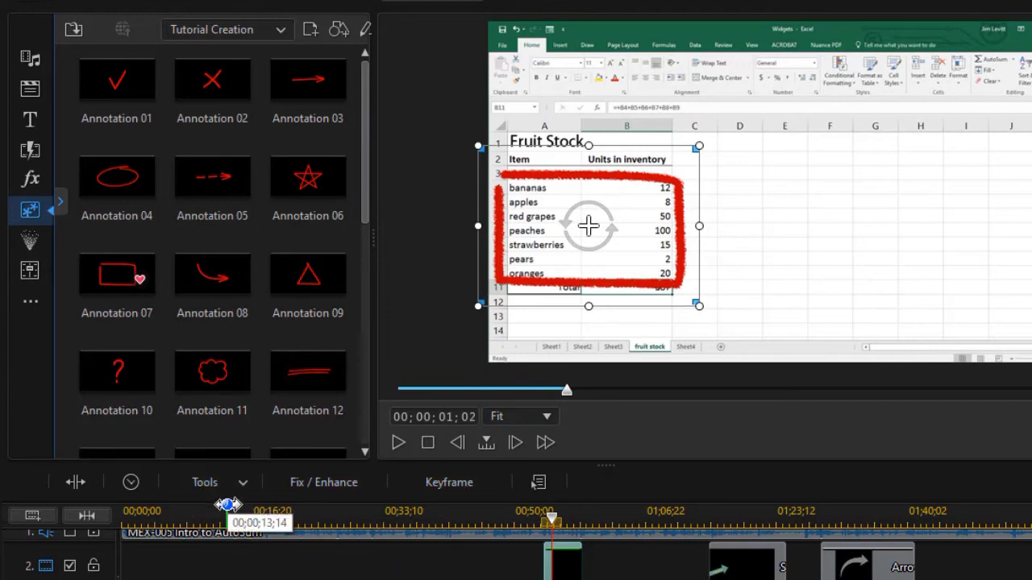
pyautogui.click(223, 491)
pyautogui.click(220, 500)
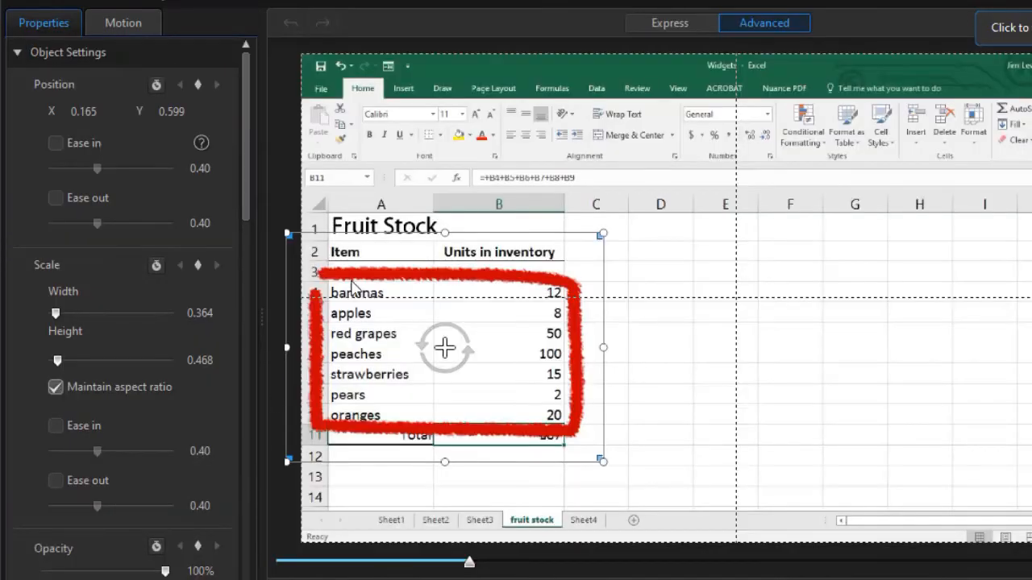
pyautogui.scroll(-10, 218, 305)
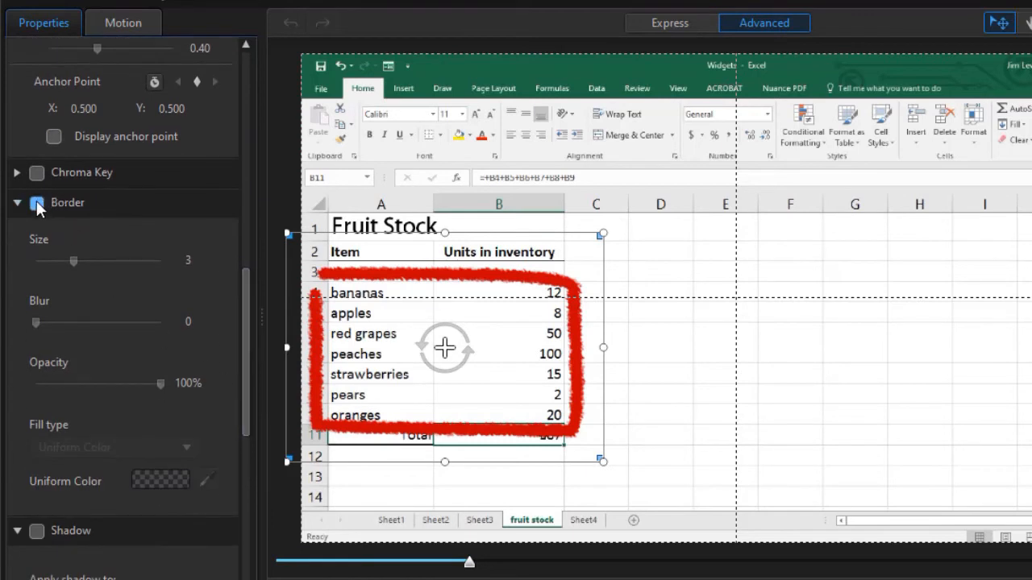
pyautogui.click(37, 204)
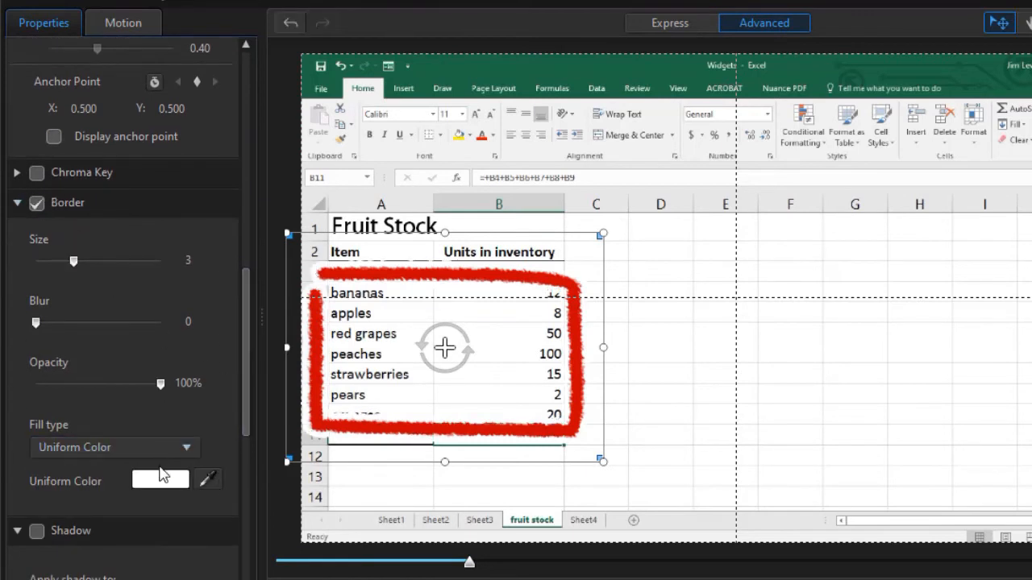
pyautogui.click(161, 481)
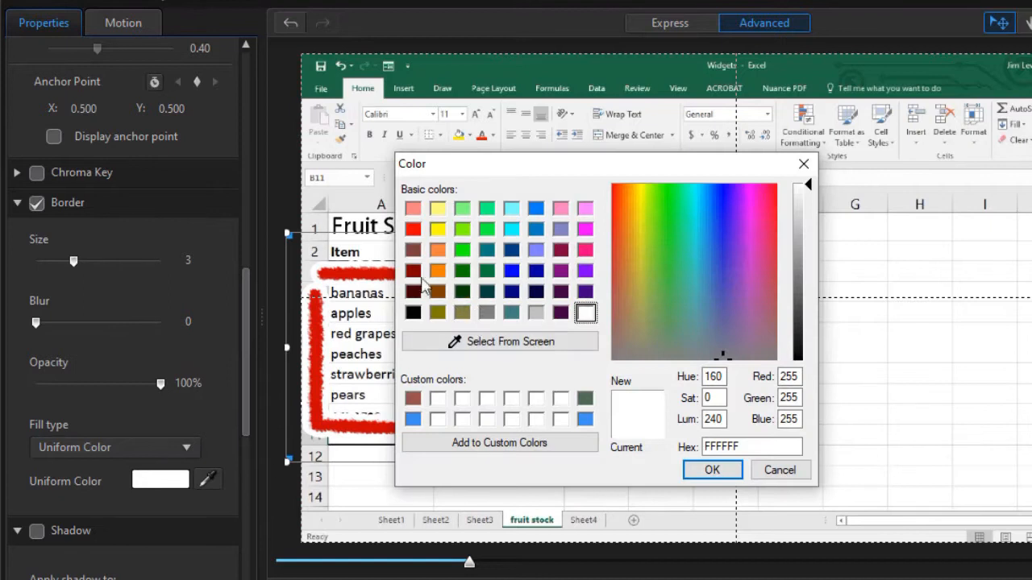
pyautogui.click(413, 313)
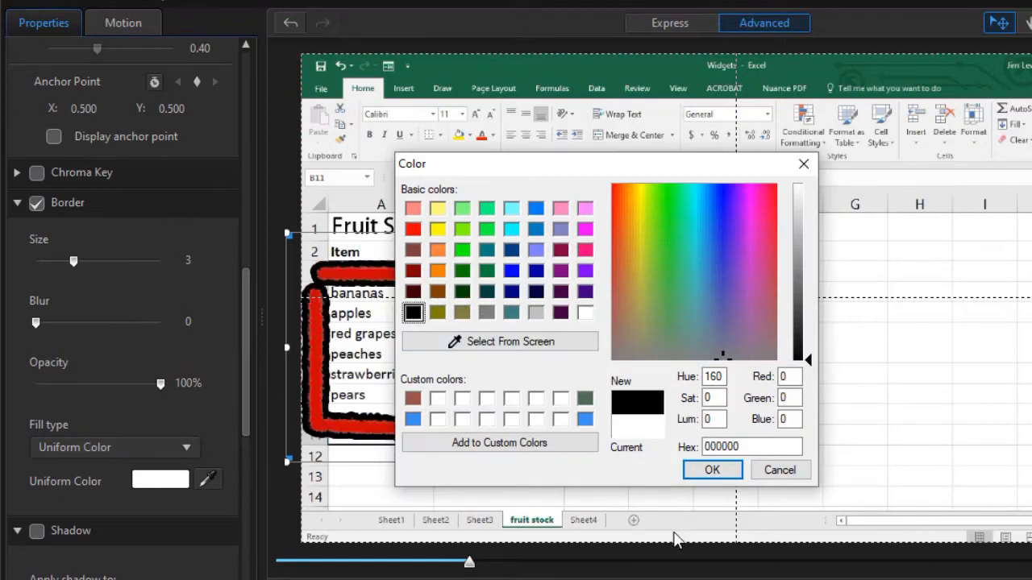
pyautogui.click(712, 471)
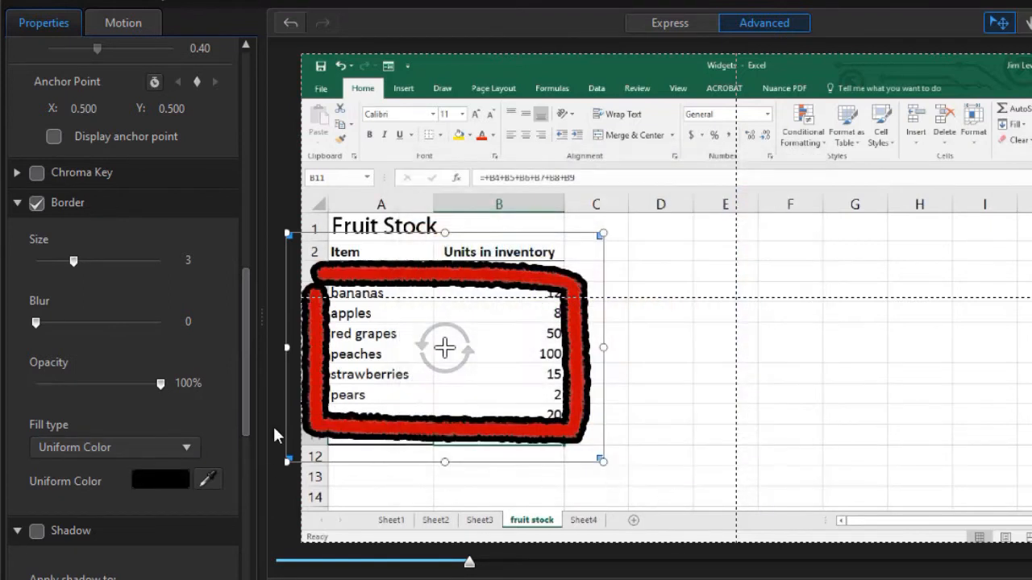
# Set the rectangle's border size to 1 and its blur to 2, and apply the changes.
pyautogui.moveTo(75, 256); pyautogui.dragTo(49, 266)
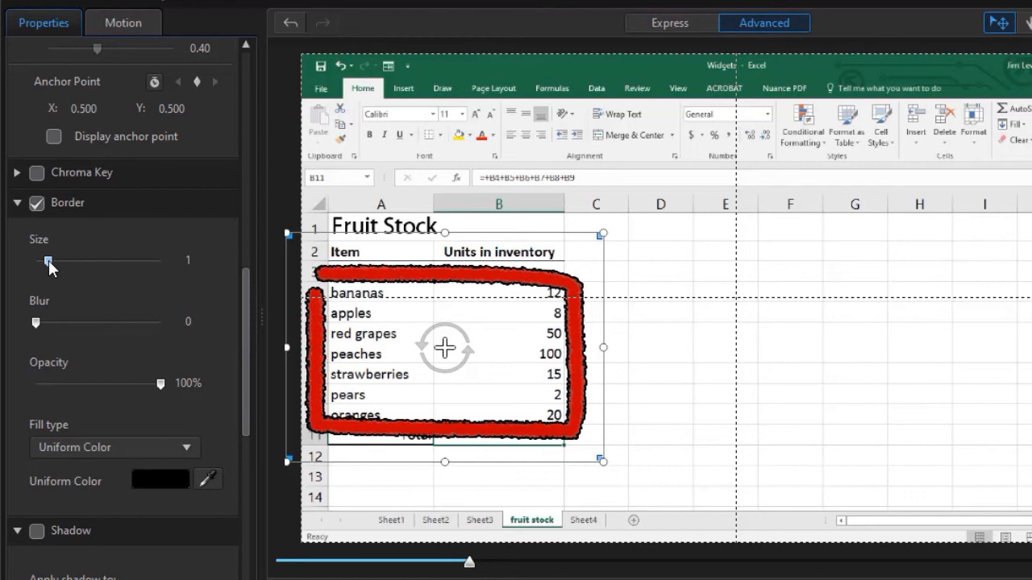
pyautogui.moveTo(35, 323)
pyautogui.mouseDown()
pyautogui.moveTo(55, 323)
pyautogui.moveTo(47, 334)
pyautogui.mouseUp()
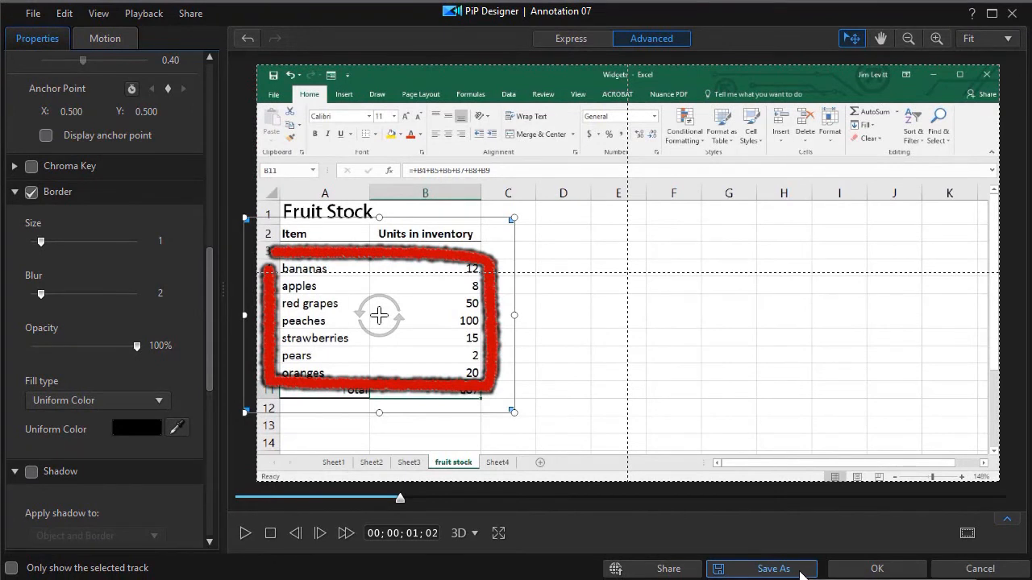
pyautogui.click(872, 569)
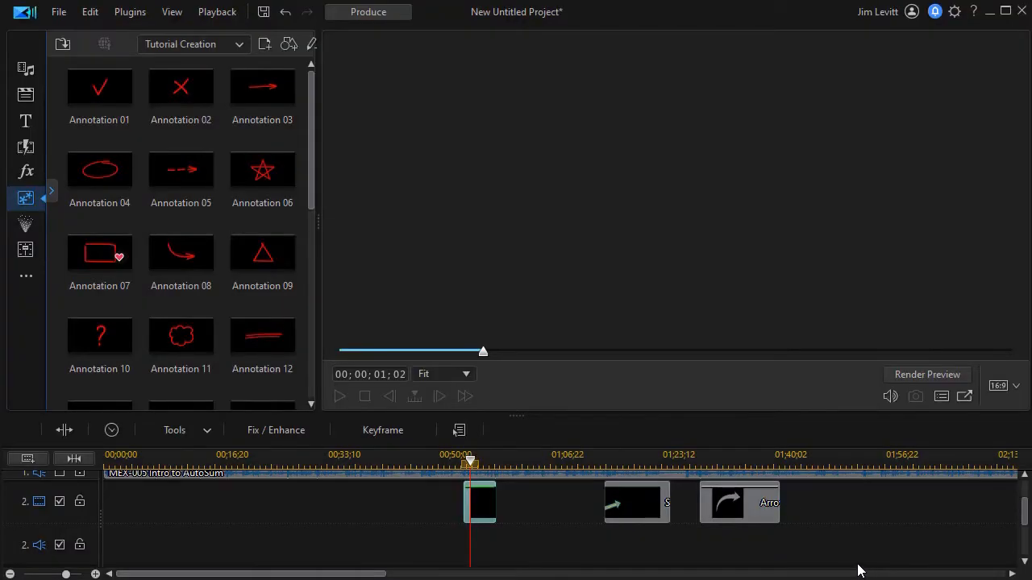
# Preview the bordered rectangle annotation's drawing animation, starting at about 00;00;51, just before its clip.
pyautogui.click(472, 466)
pyautogui.moveTo(472, 466); pyautogui.dragTo(449, 466)
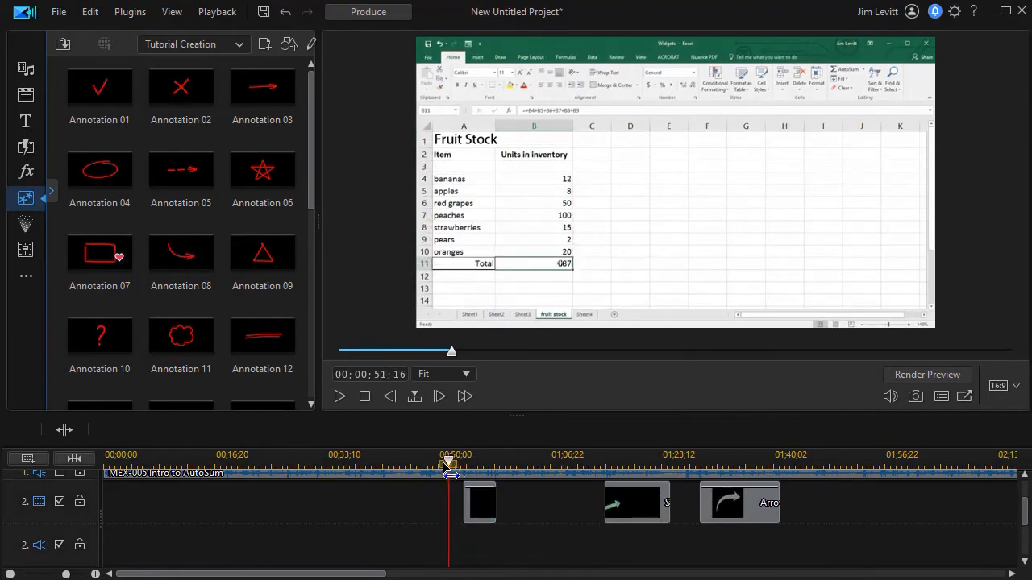
pyautogui.click(339, 396)
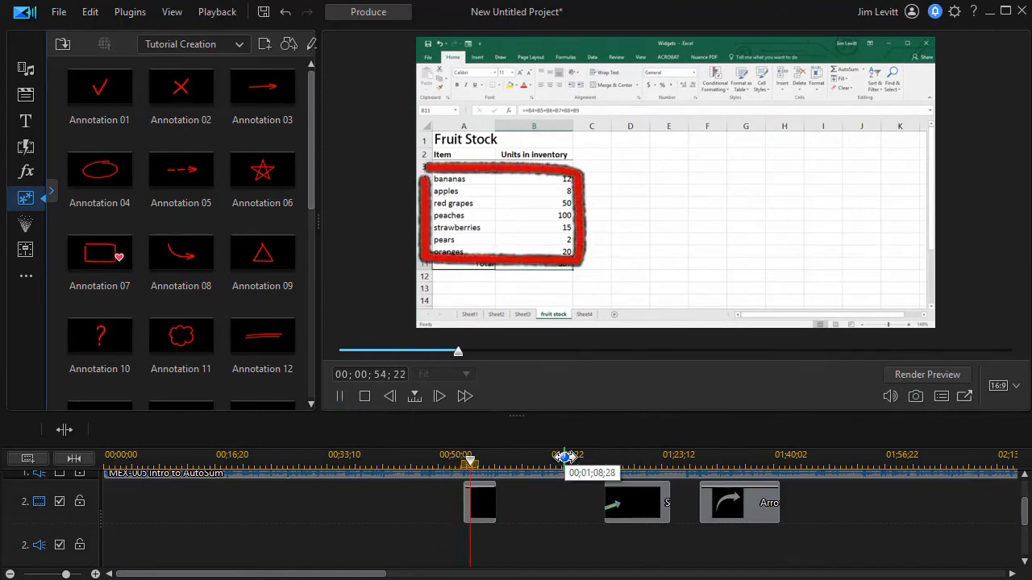
pyautogui.click(339, 396)
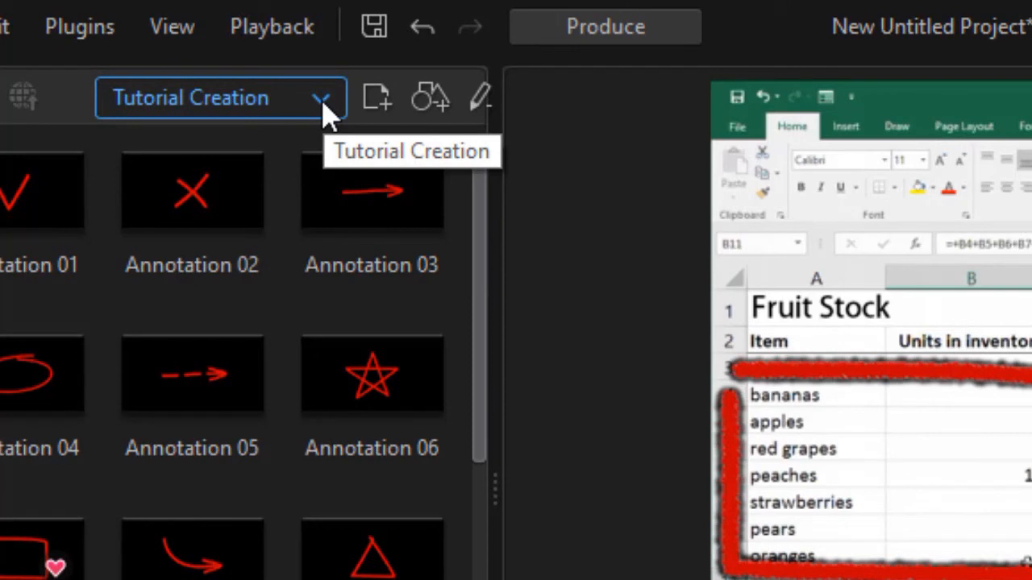
# Place the Sketch Animation 13 square from the Sketch Animation category on video track 2 at 00;01;45;26 and play it back.
pyautogui.click(322, 100)
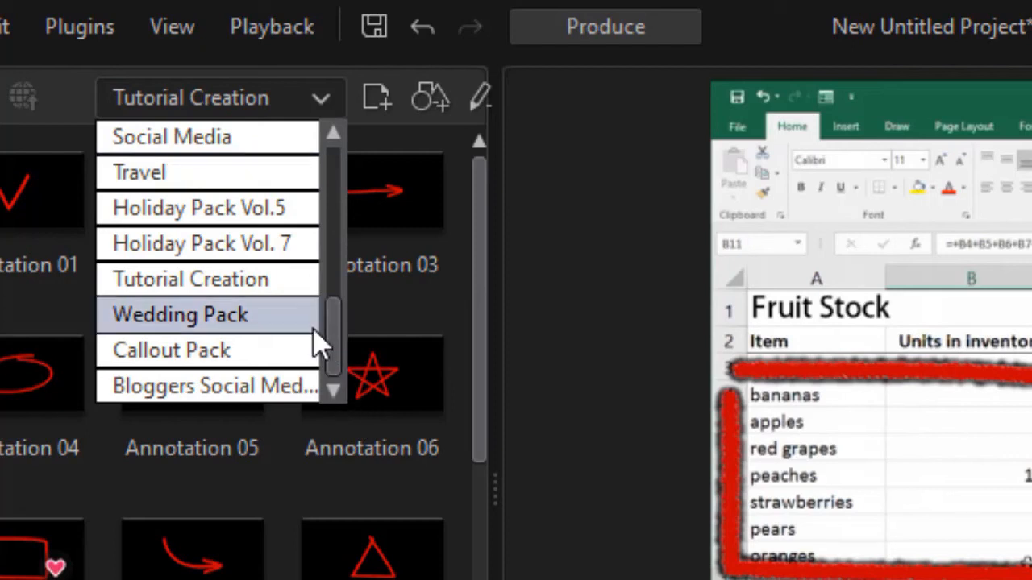
pyautogui.moveTo(341, 345); pyautogui.dragTo(339, 297)
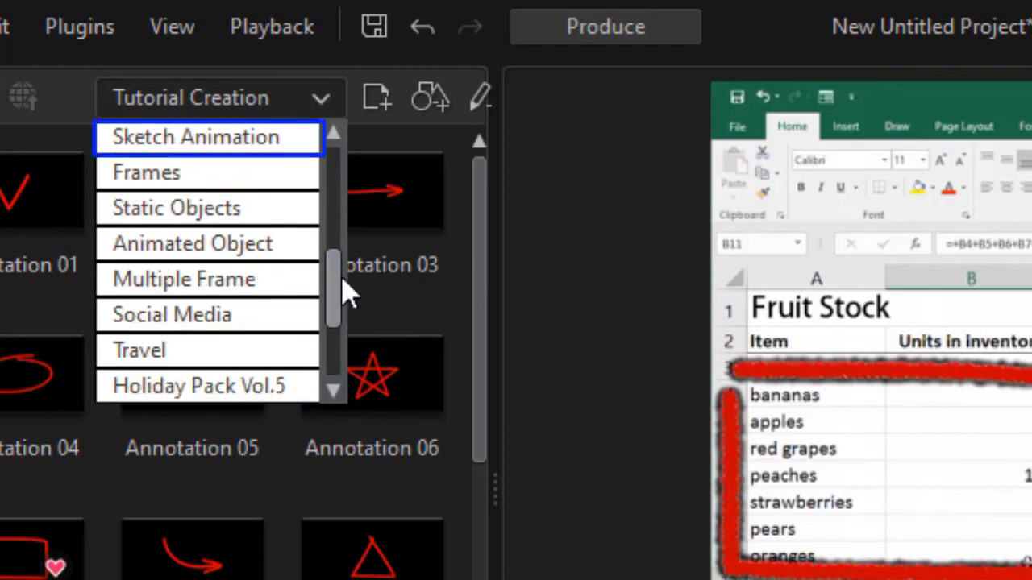
pyautogui.click(305, 140)
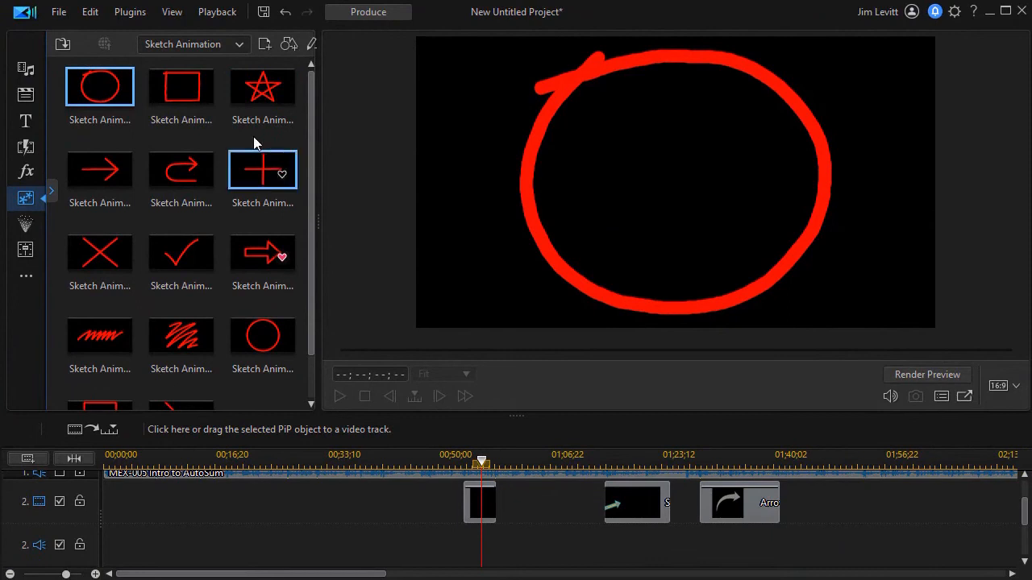
pyautogui.moveTo(309, 173)
pyautogui.mouseDown()
pyautogui.moveTo(294, 308)
pyautogui.moveTo(310, 182)
pyautogui.moveTo(305, 246)
pyautogui.mouseUp()
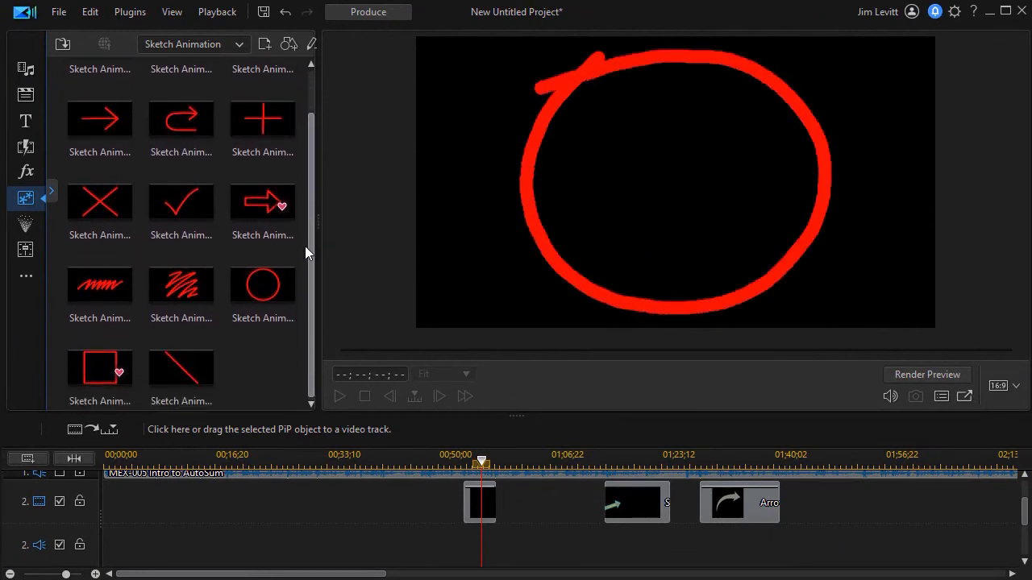
pyautogui.click(101, 374)
pyautogui.moveTo(102, 374)
pyautogui.mouseDown()
pyautogui.moveTo(92, 368)
pyautogui.moveTo(576, 410)
pyautogui.moveTo(830, 521)
pyautogui.moveTo(808, 542)
pyautogui.moveTo(822, 532)
pyautogui.mouseUp()
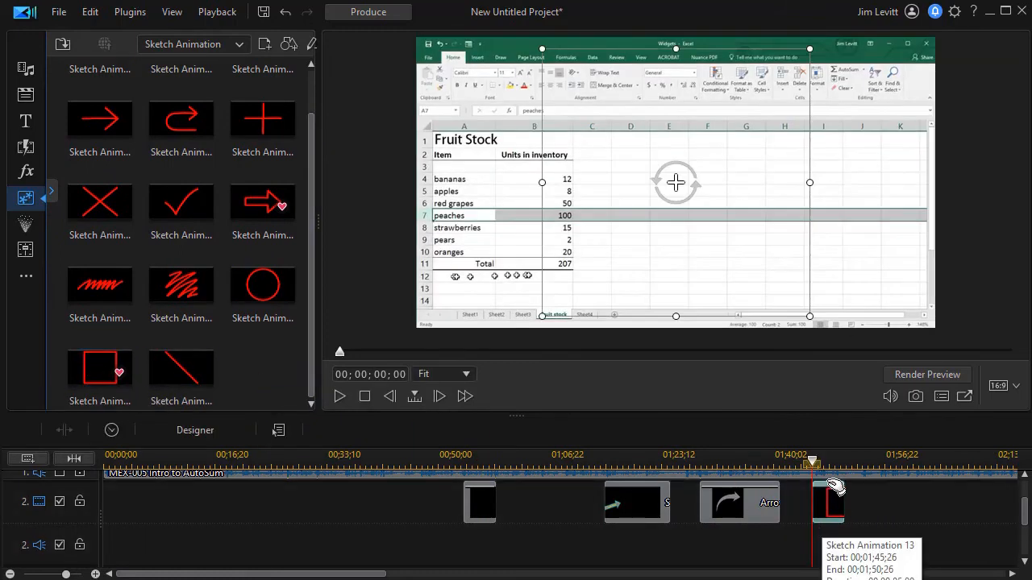
pyautogui.click(337, 395)
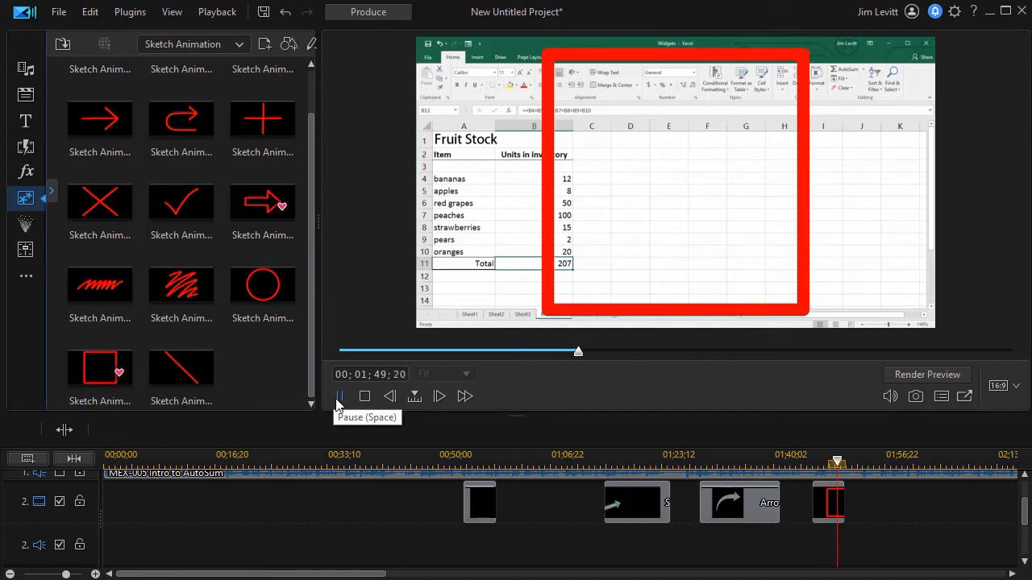
pyautogui.click(341, 397)
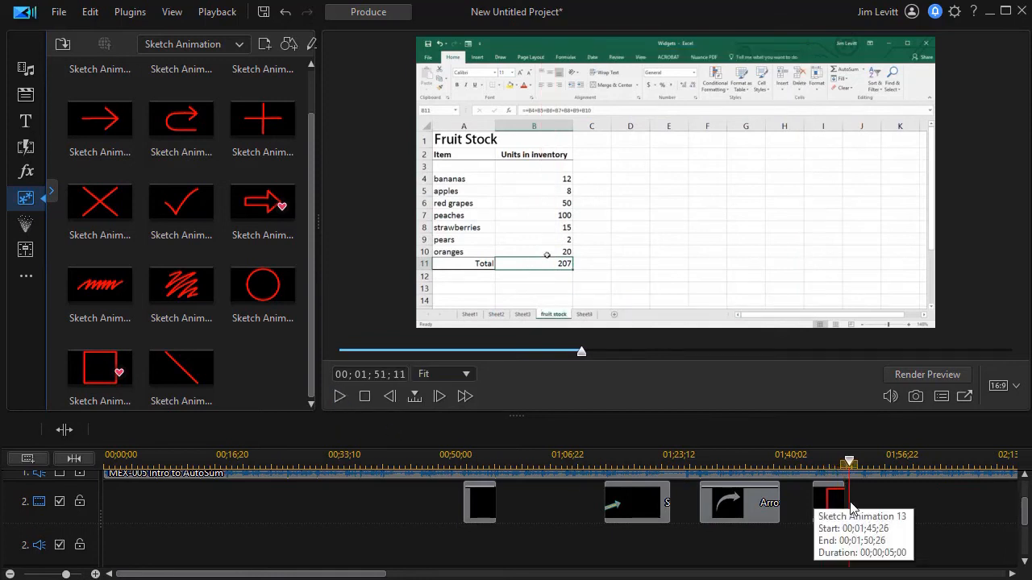
# Open the square clip in the Sketch Designer, recolor its line green and set the line width to 12.
pyautogui.click(826, 457)
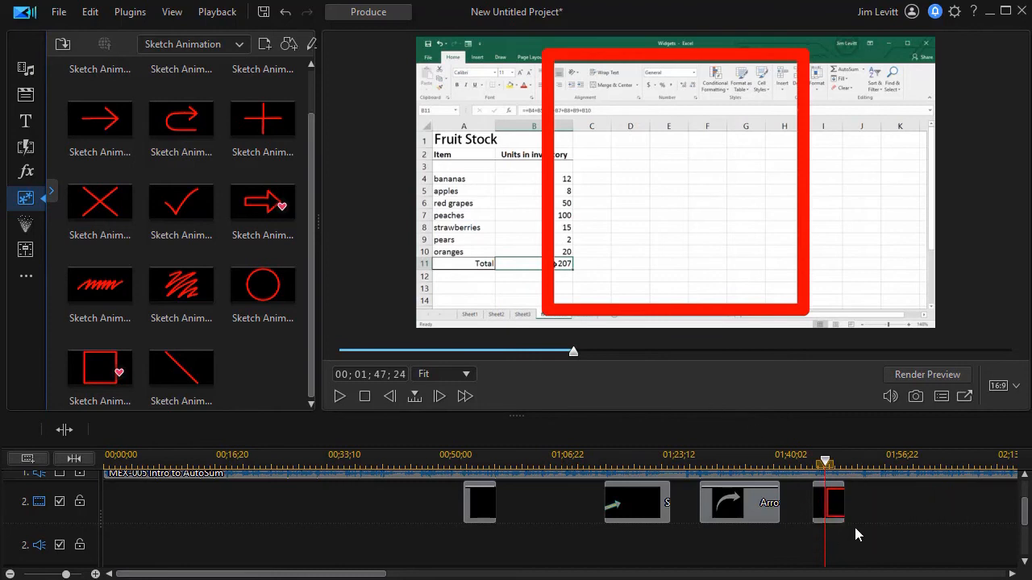
pyautogui.click(842, 505)
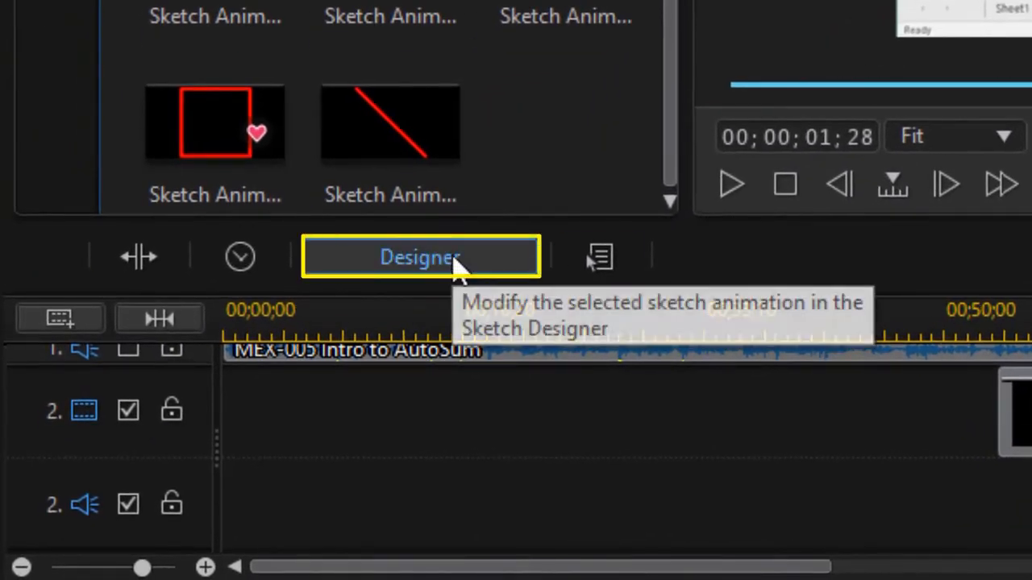
pyautogui.click(457, 266)
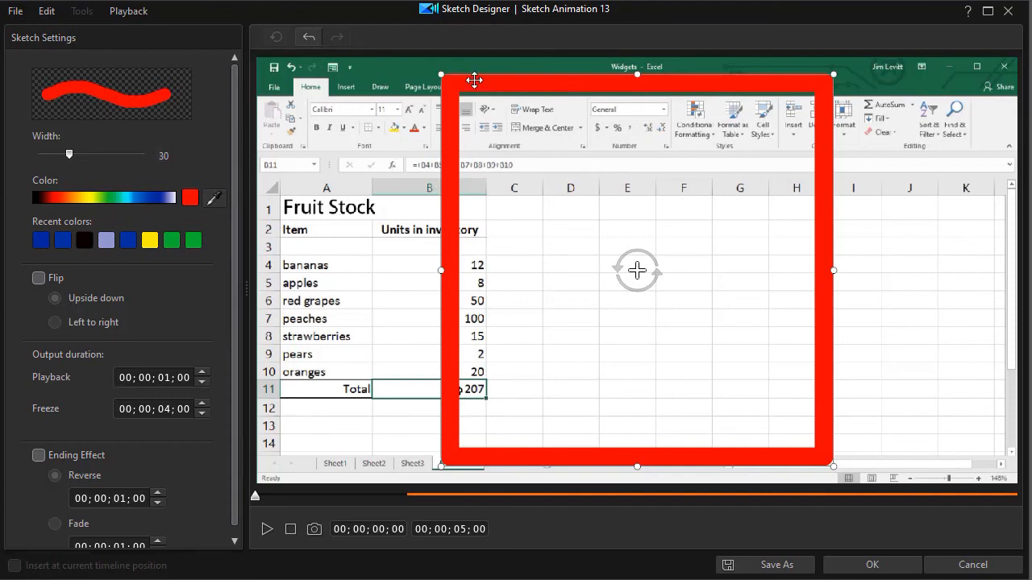
pyautogui.click(151, 195)
pyautogui.click(114, 195)
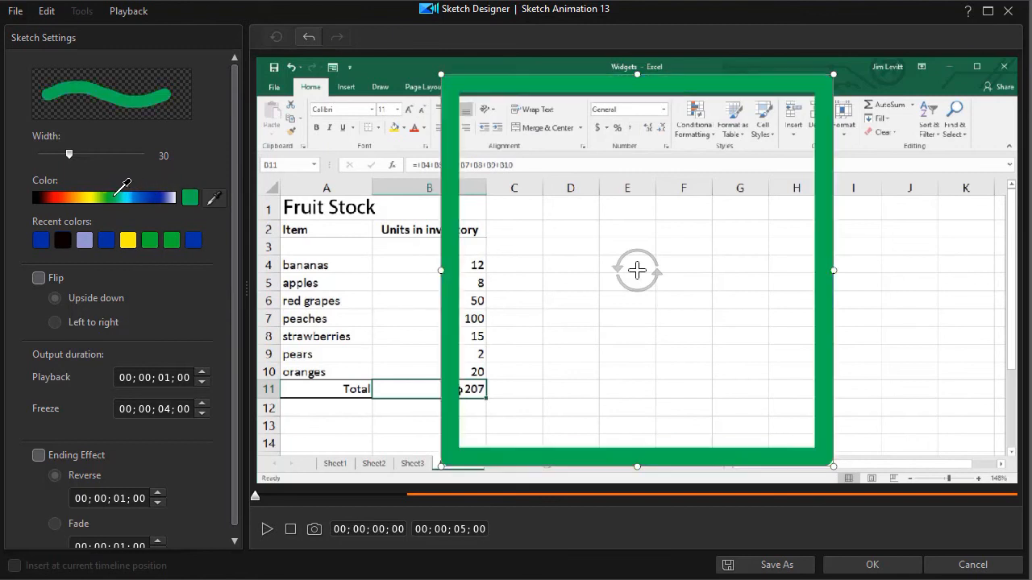
pyautogui.moveTo(69, 155); pyautogui.dragTo(50, 157)
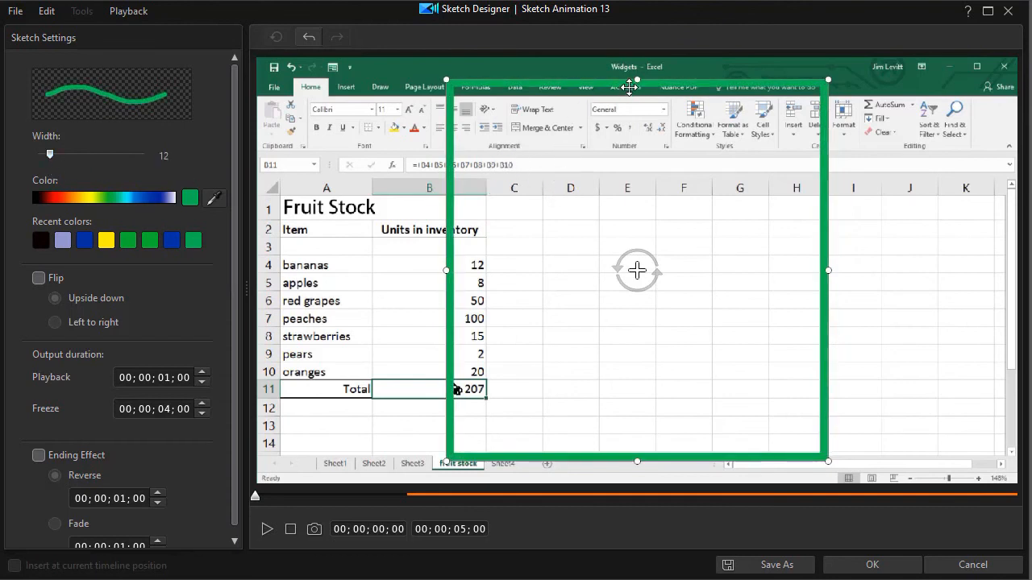
# Resize and move the green square to frame the spreadsheet's Item column down to the Total row, and set its line width to 7.
pyautogui.moveTo(637, 79); pyautogui.dragTo(631, 227)
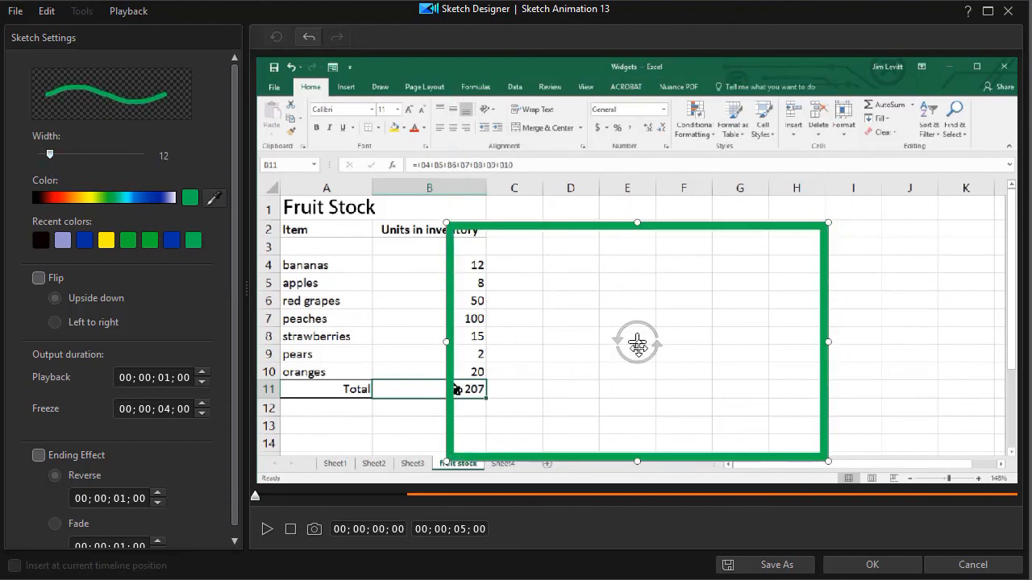
pyautogui.moveTo(634, 341)
pyautogui.mouseDown()
pyautogui.moveTo(473, 338)
pyautogui.moveTo(458, 332)
pyautogui.moveTo(459, 282)
pyautogui.mouseUp()
pyautogui.moveTo(651, 283)
pyautogui.mouseDown()
pyautogui.moveTo(473, 334)
pyautogui.moveTo(372, 348)
pyautogui.mouseUp()
pyautogui.moveTo(316, 163); pyautogui.dragTo(323, 217)
pyautogui.moveTo(48, 158); pyautogui.dragTo(44, 157)
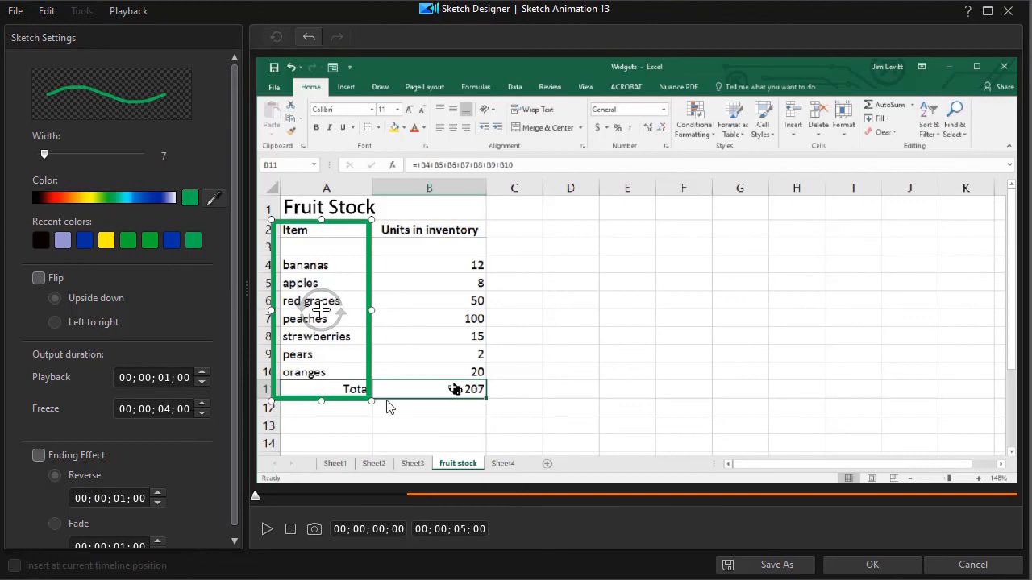
# Flip the frame sketch upside down, previewing its drawing animation before and after, and apply the changes.
pyautogui.click(267, 529)
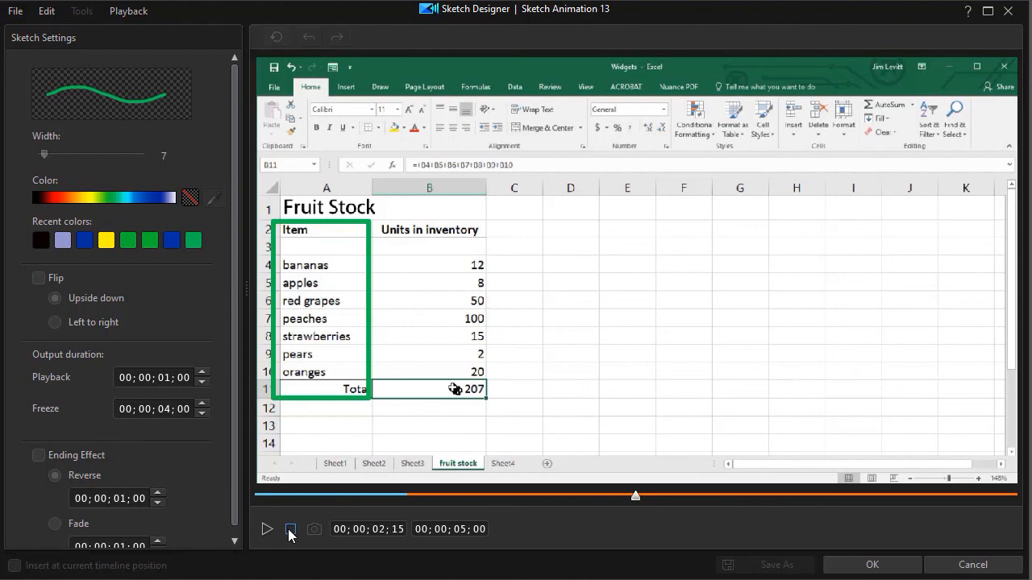
pyautogui.click(289, 529)
pyautogui.click(38, 278)
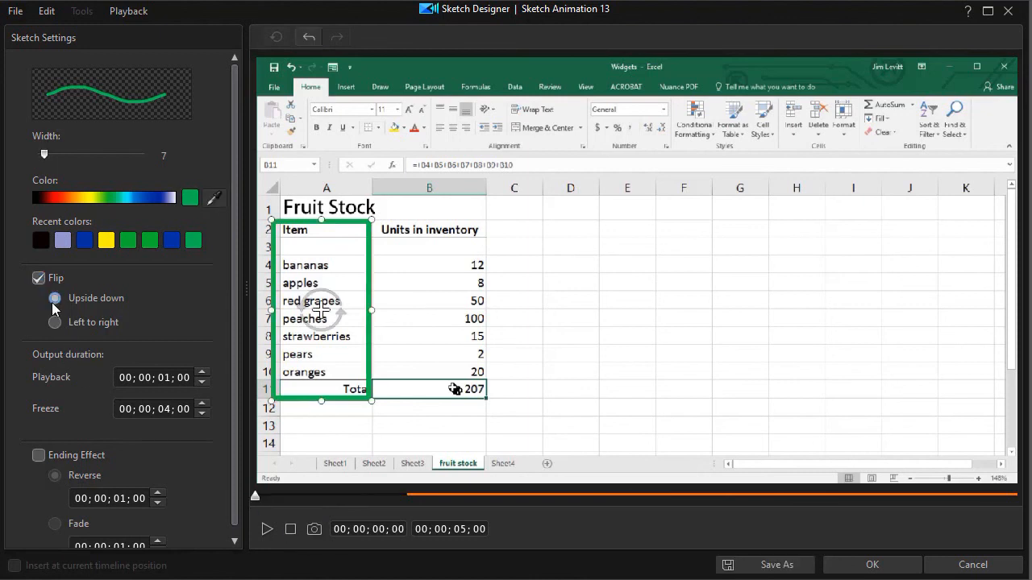
pyautogui.click(263, 527)
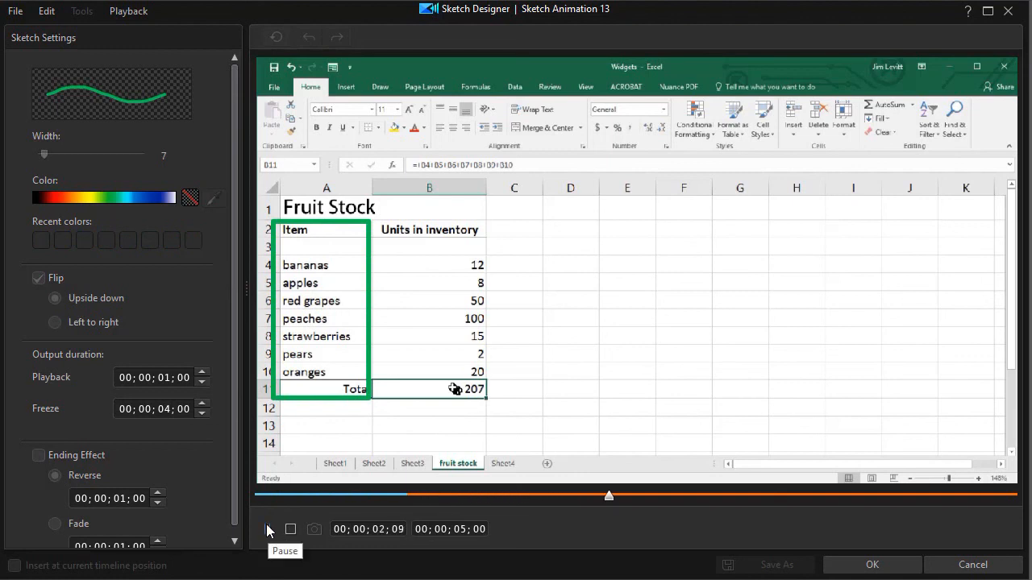
pyautogui.click(266, 526)
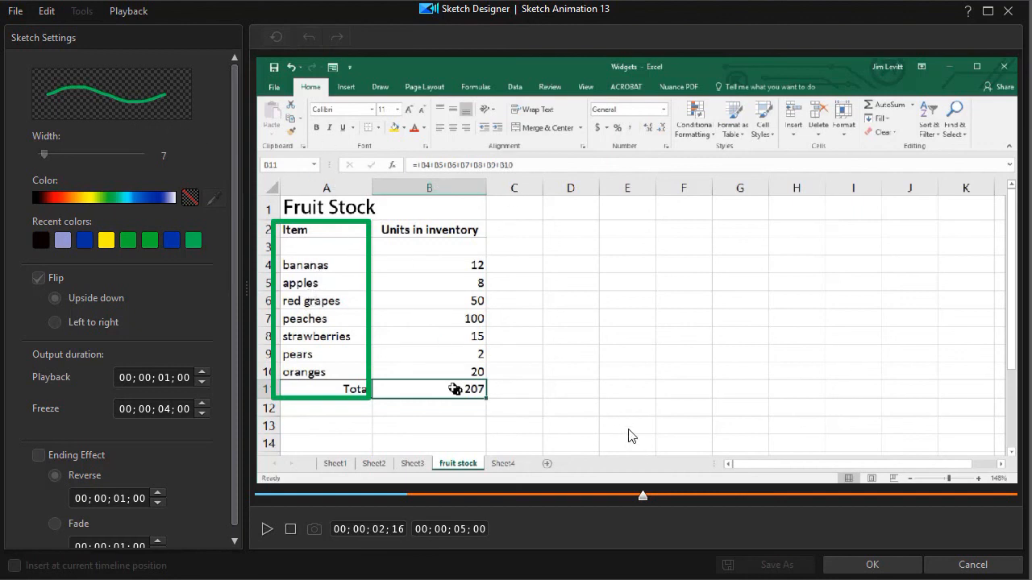
pyautogui.click(290, 530)
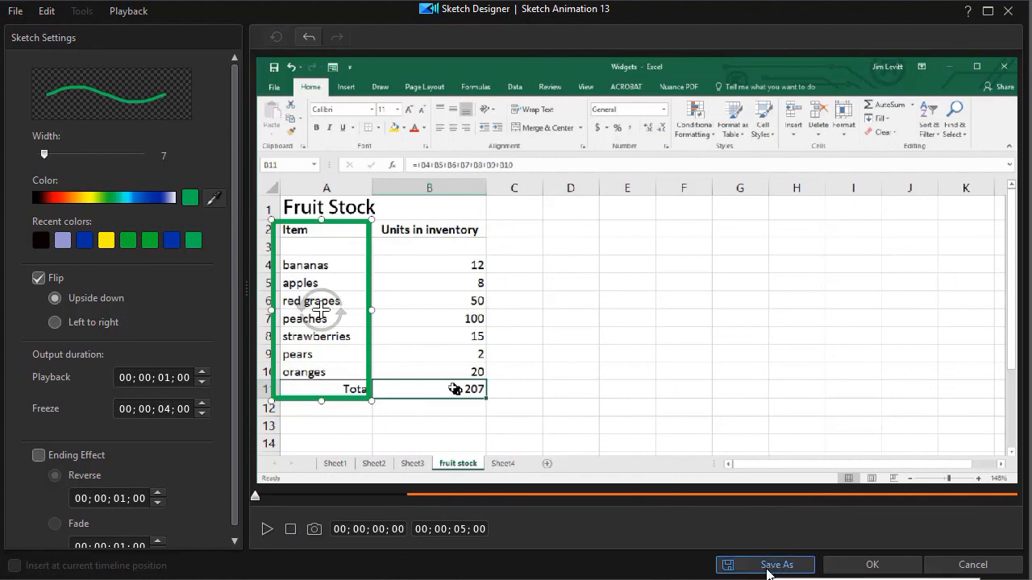
pyautogui.click(873, 565)
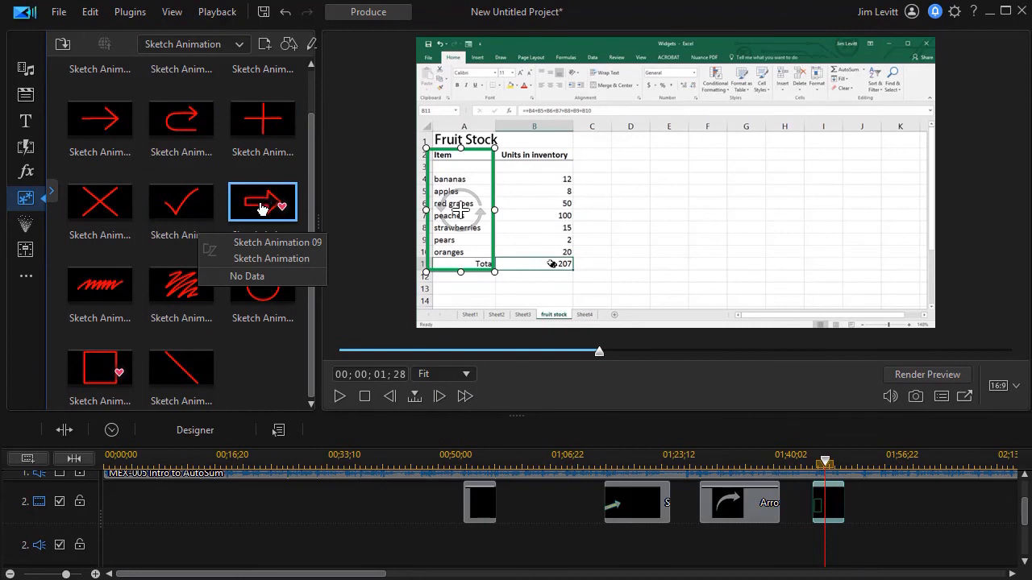
# Place the Sketch Animation 09 arrow on video track 2 just after the green frame clip and open it in the Sketch Designer.
pyautogui.moveTo(260, 208)
pyautogui.mouseDown()
pyautogui.moveTo(713, 300)
pyautogui.moveTo(808, 353)
pyautogui.moveTo(884, 535)
pyautogui.moveTo(857, 535)
pyautogui.moveTo(861, 527)
pyautogui.mouseUp()
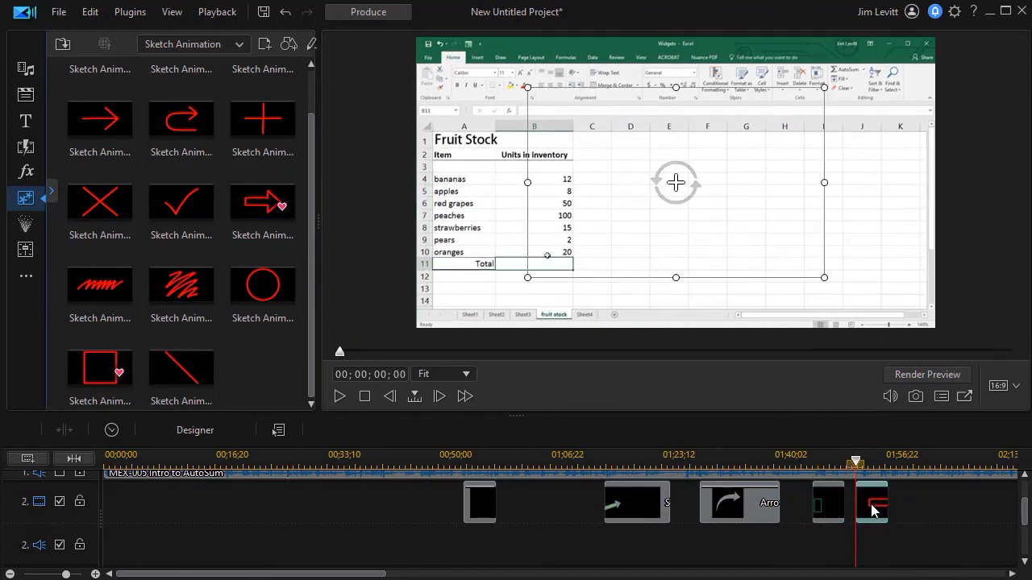
pyautogui.doubleClick(874, 509)
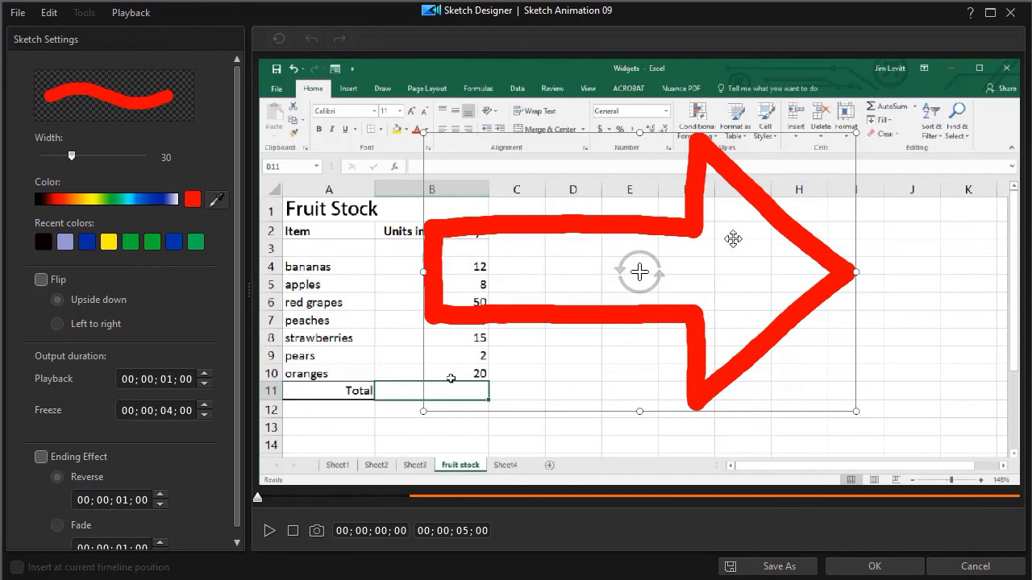
# Set the arrow sketch's line width to 12, recolor its line from yellow to green and apply the changes.
pyautogui.moveTo(68, 153); pyautogui.dragTo(53, 156)
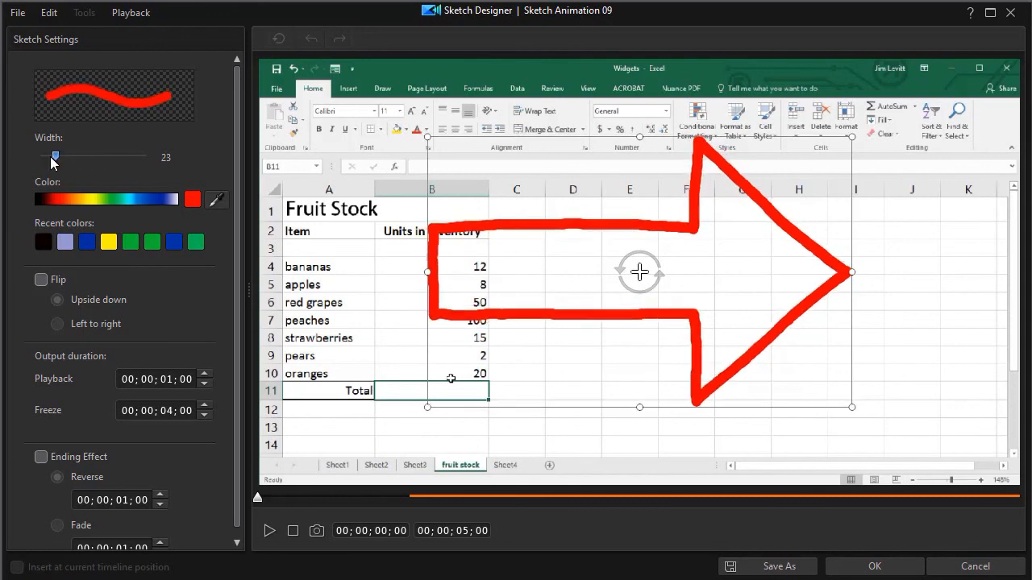
pyautogui.click(97, 198)
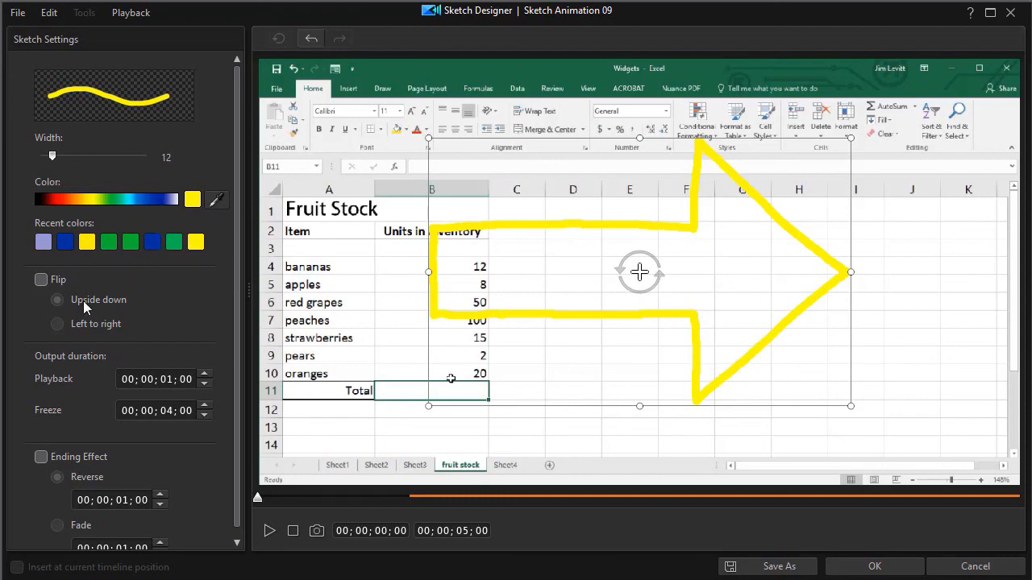
pyautogui.click(116, 198)
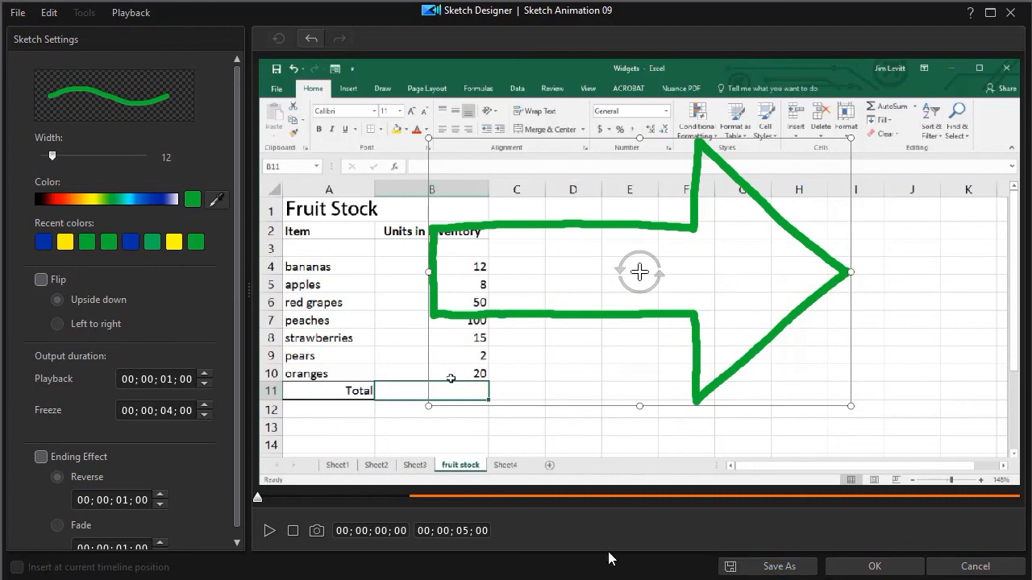
pyautogui.click(897, 570)
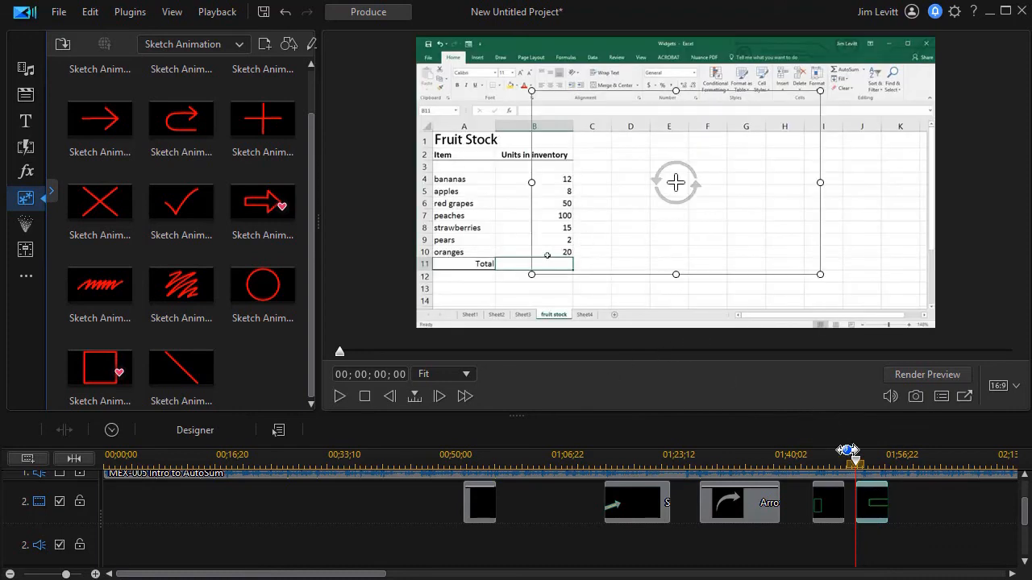
# Review the orange curved arrow clip and the red frame clip on video track 2 in the preview.
pyautogui.moveTo(856, 461); pyautogui.dragTo(734, 503)
pyautogui.click(734, 503)
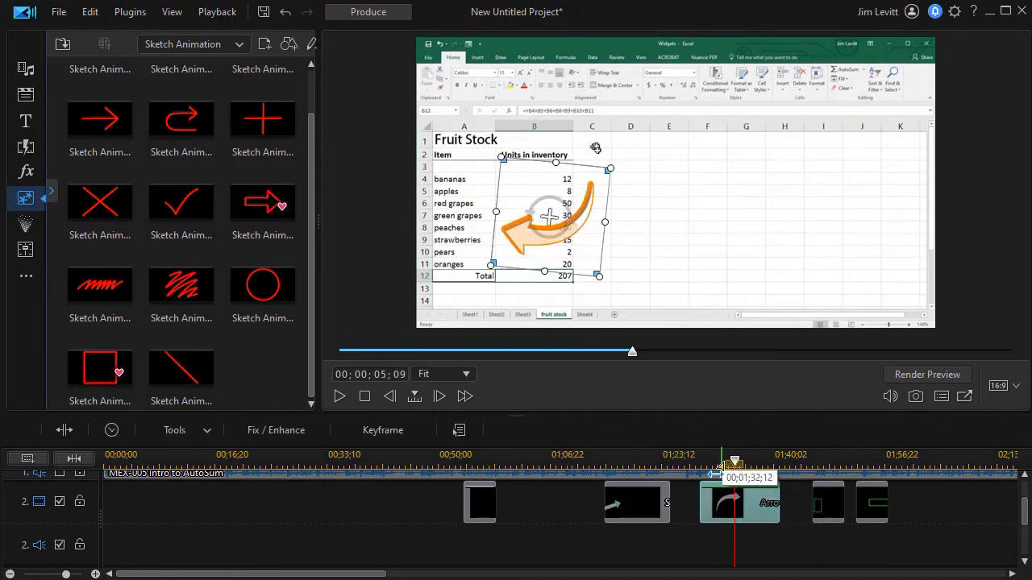
pyautogui.moveTo(736, 477)
pyautogui.mouseDown()
pyautogui.moveTo(633, 496)
pyautogui.moveTo(491, 495)
pyautogui.mouseUp()
pyautogui.click(490, 500)
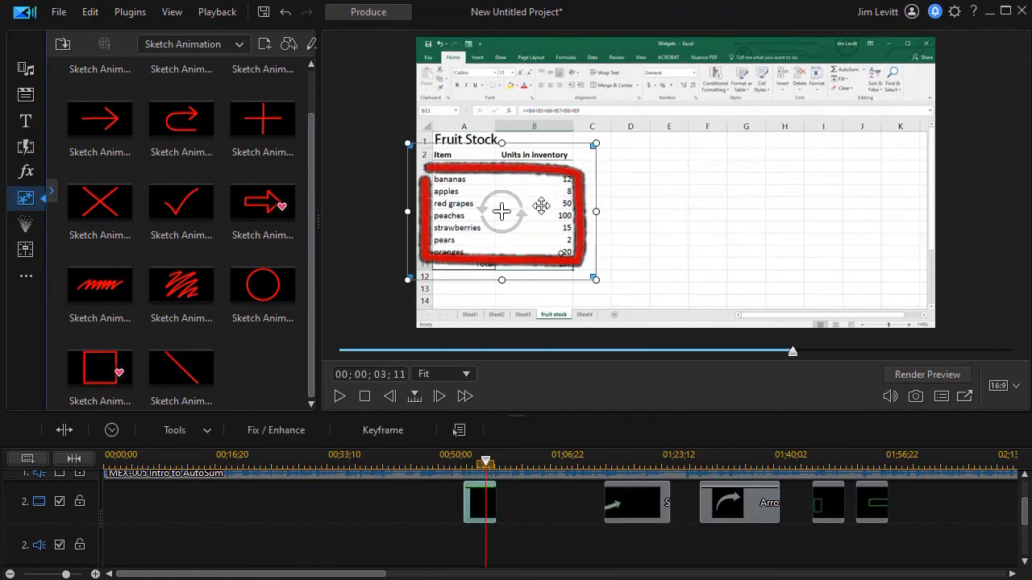